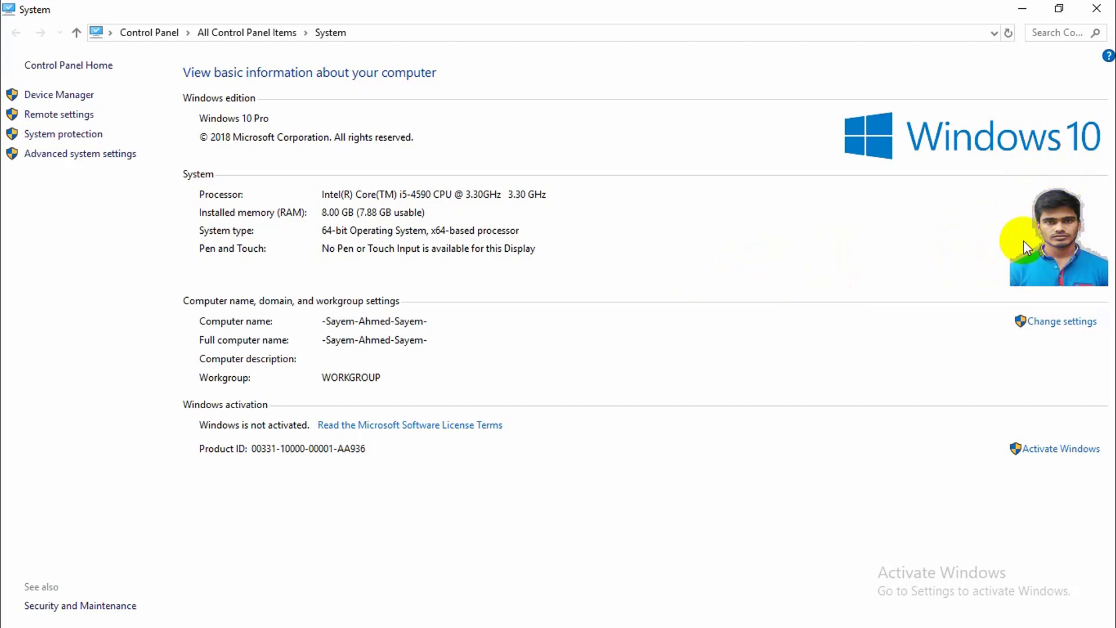
Examine the custom logo picture in the System window, then return to the desktop and refresh it.
{"action": "left_click", "coordinate": [1023, 7]}
{"action": "left_click", "coordinate": [37, 177]}
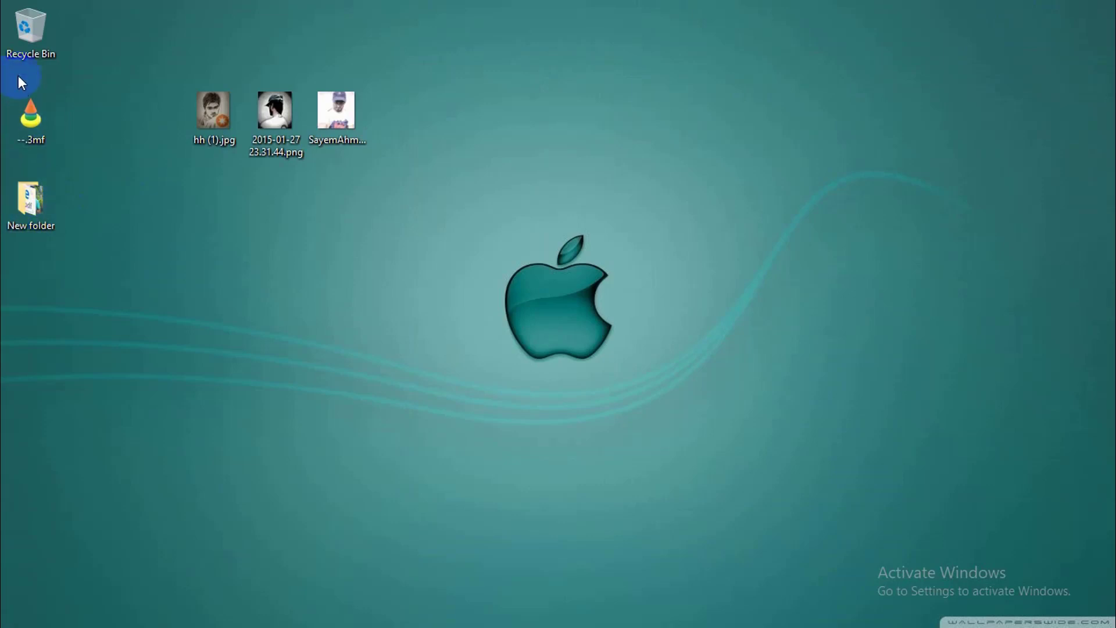
{"action": "left_click", "coordinate": [8, 188]}
{"action": "left_click", "coordinate": [101, 49]}
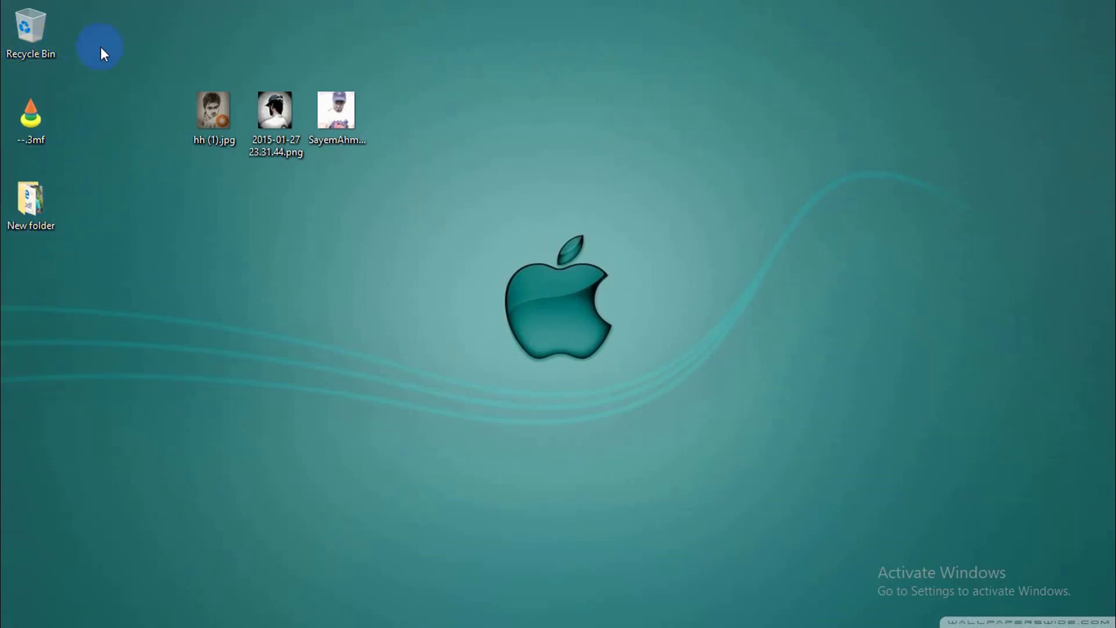
{"action": "right_click", "coordinate": [26, 207]}
{"action": "right_click", "coordinate": [374, 374]}
{"action": "key", "text": "super"}
{"action": "left_click", "coordinate": [1092, 163]}
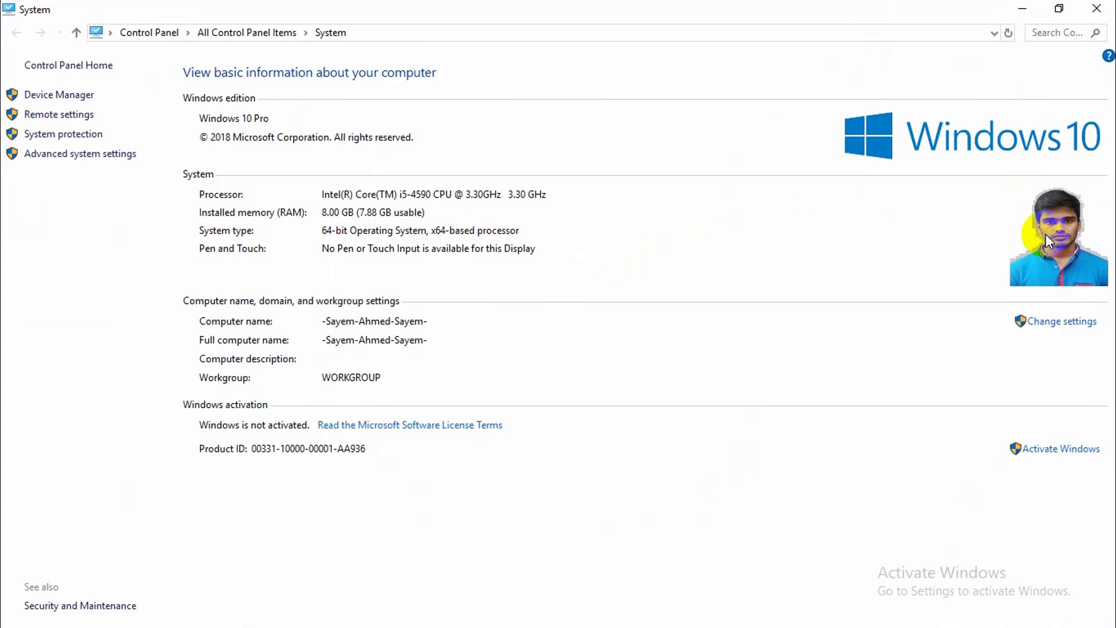
{"action": "left_click", "coordinate": [1023, 9]}
{"action": "right_click", "coordinate": [742, 103]}
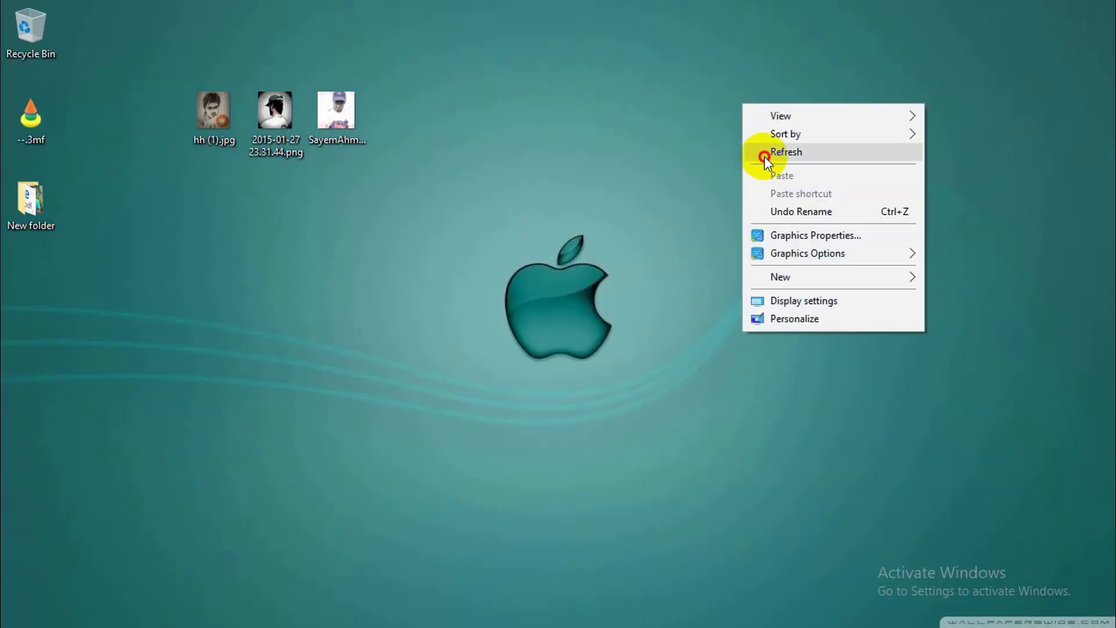
{"action": "left_click", "coordinate": [765, 152]}
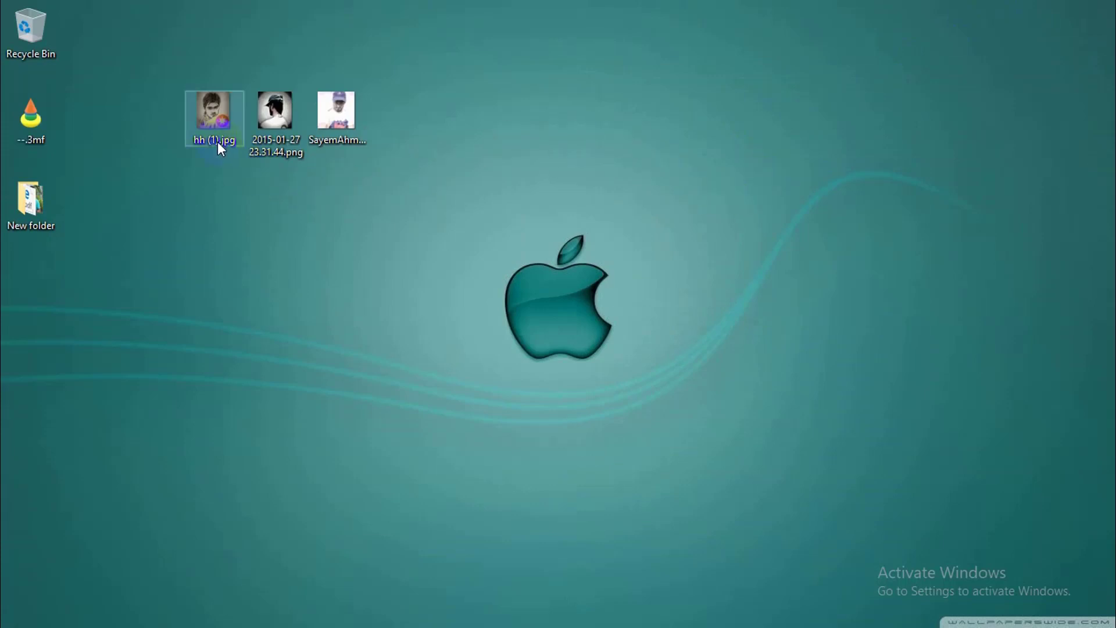
Check the file type and pixel dimensions of the three image files on the desktop.
{"action": "mouse_move", "coordinate": [218, 150]}
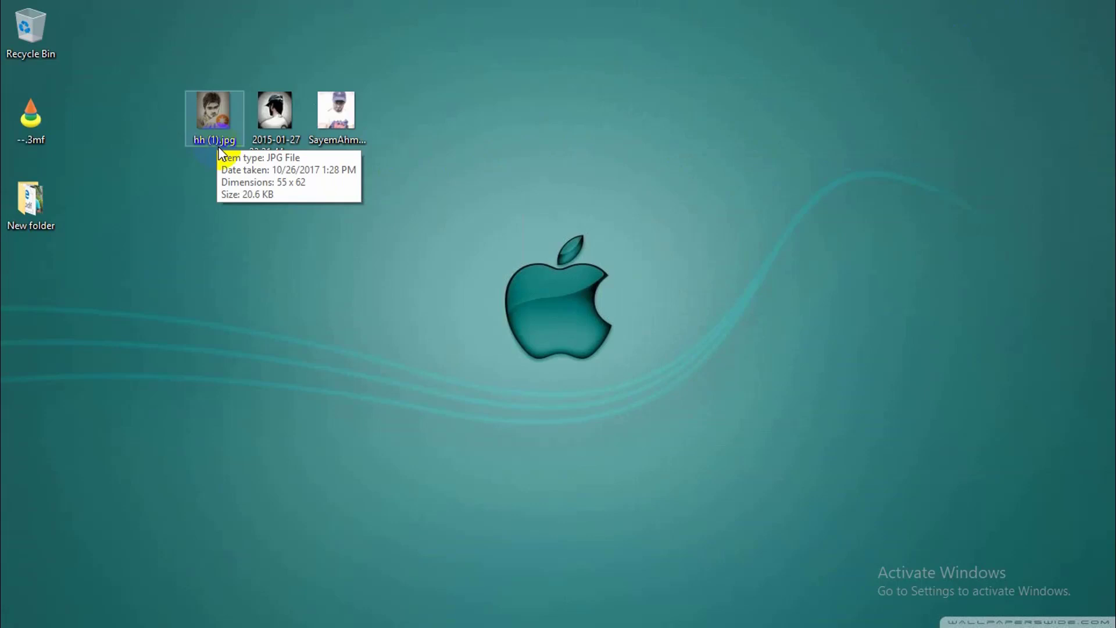
{"action": "mouse_move", "coordinate": [294, 155]}
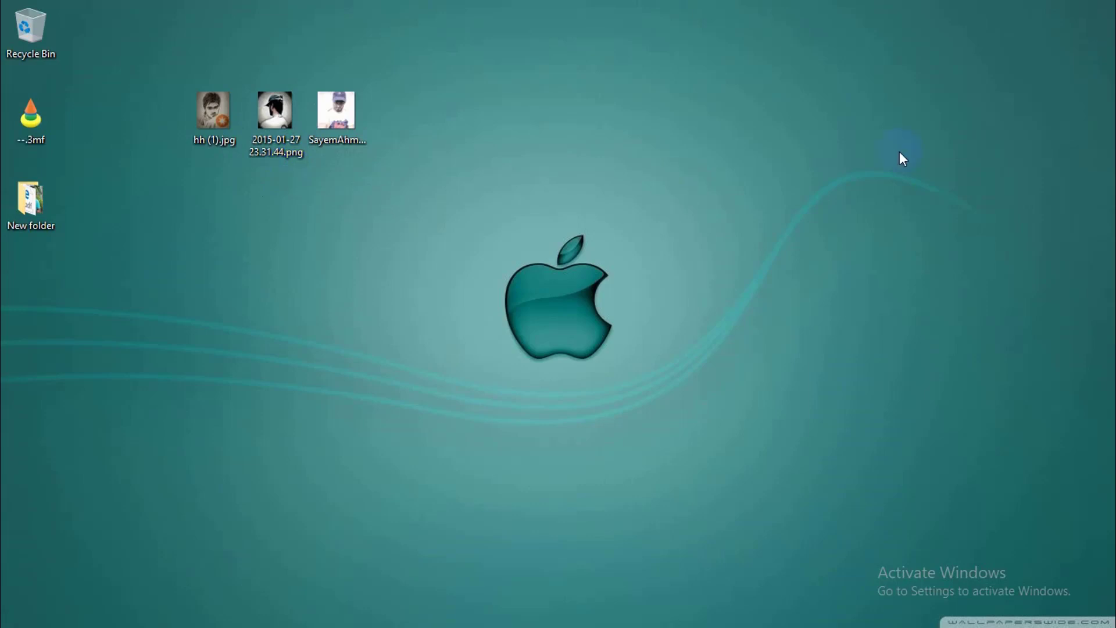
{"action": "key", "text": "super"}
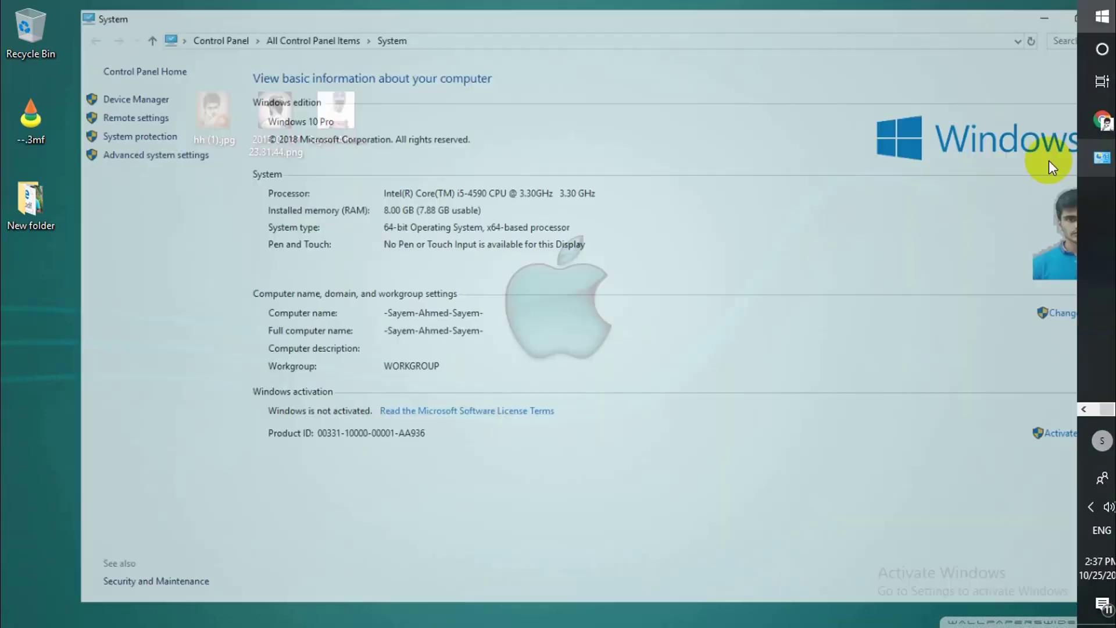
{"action": "left_click", "coordinate": [1025, 10]}
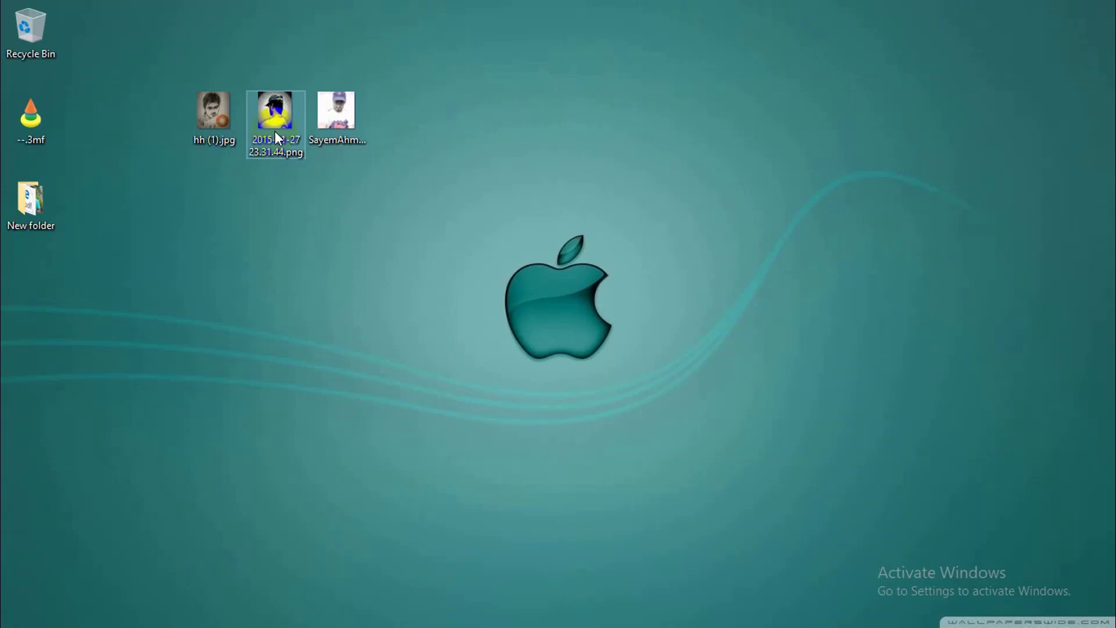
{"action": "left_click", "coordinate": [215, 143]}
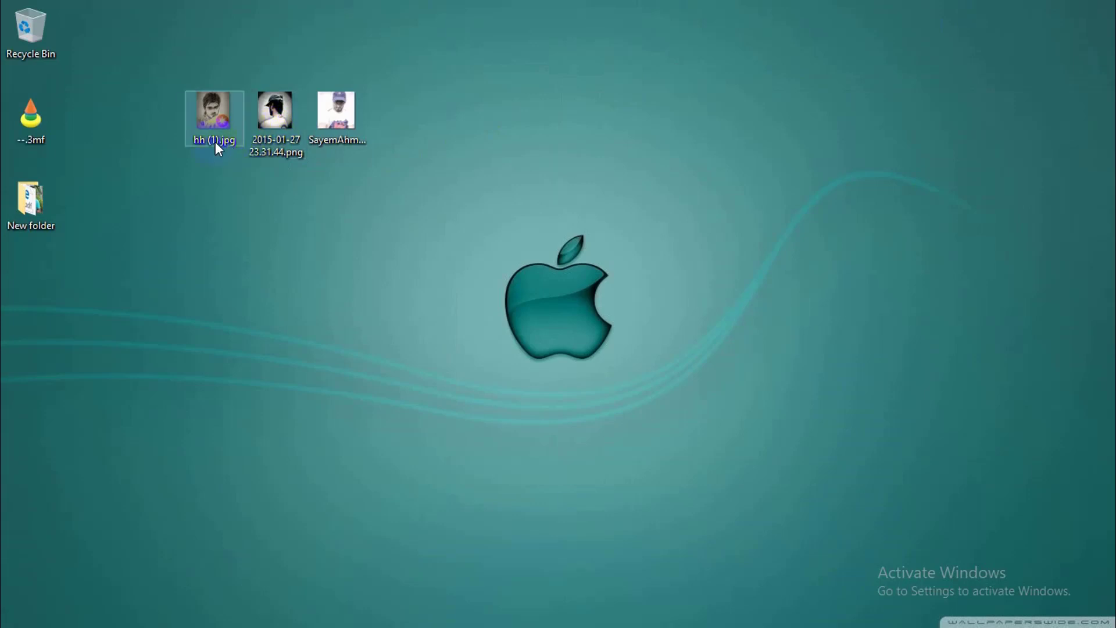
{"action": "left_click", "coordinate": [236, 226]}
{"action": "mouse_move", "coordinate": [212, 123]}
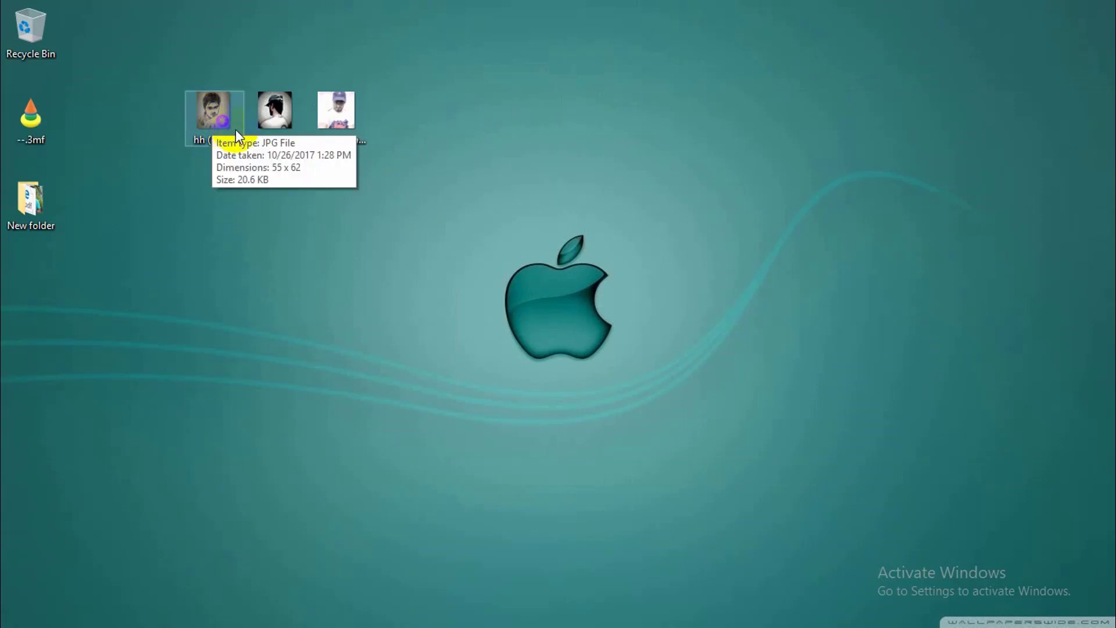
{"action": "left_click", "coordinate": [270, 123]}
{"action": "mouse_move", "coordinate": [271, 123]}
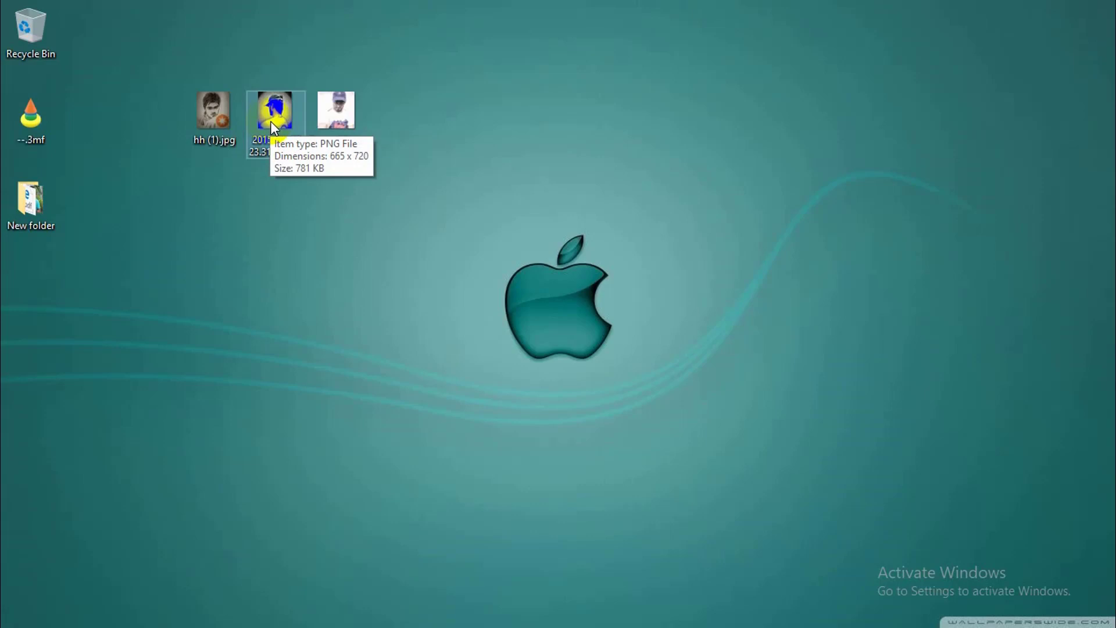
{"action": "left_click", "coordinate": [261, 224]}
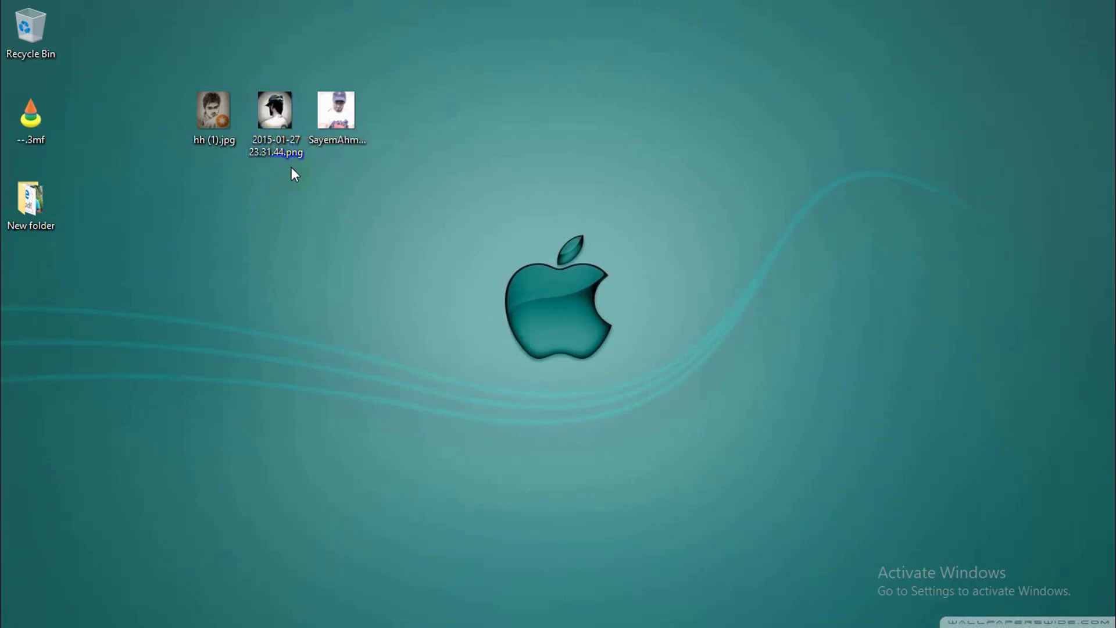
{"action": "left_click", "coordinate": [332, 124]}
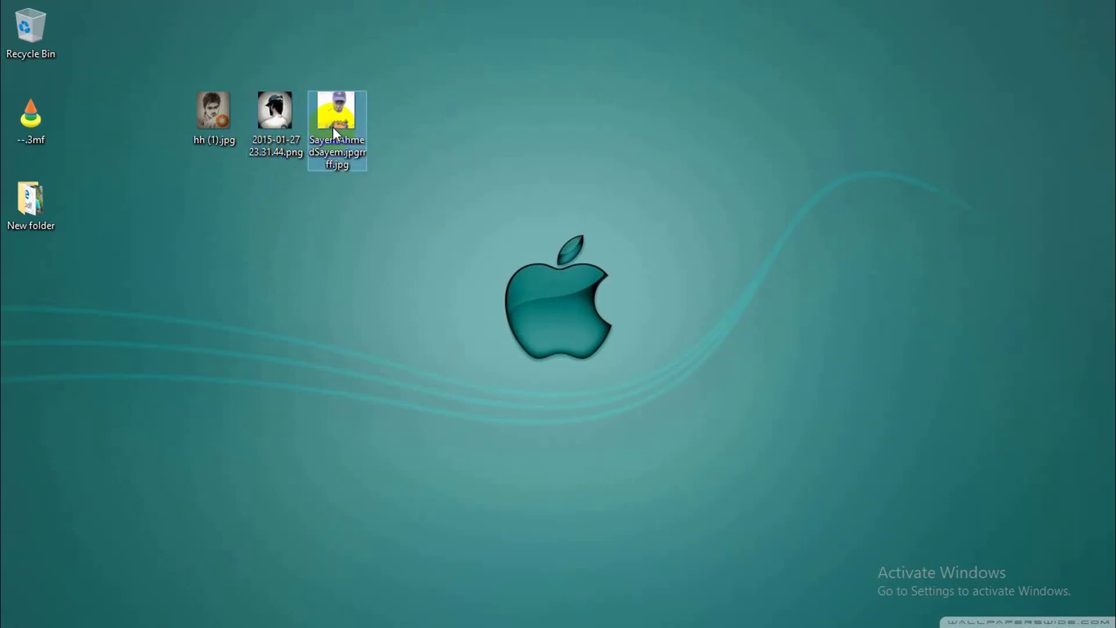
{"action": "mouse_move", "coordinate": [342, 141]}
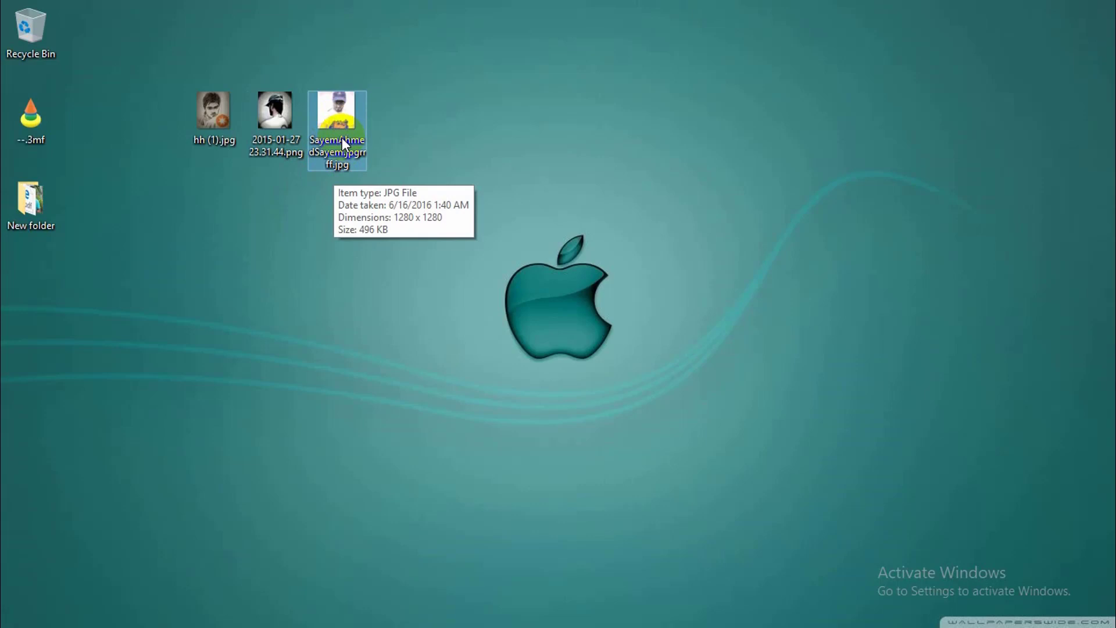
Open the desktop JPG of the person in a purple cap for editing in Paint and maximize the window.
{"action": "right_click", "coordinate": [413, 107]}
{"action": "right_click", "coordinate": [428, 126]}
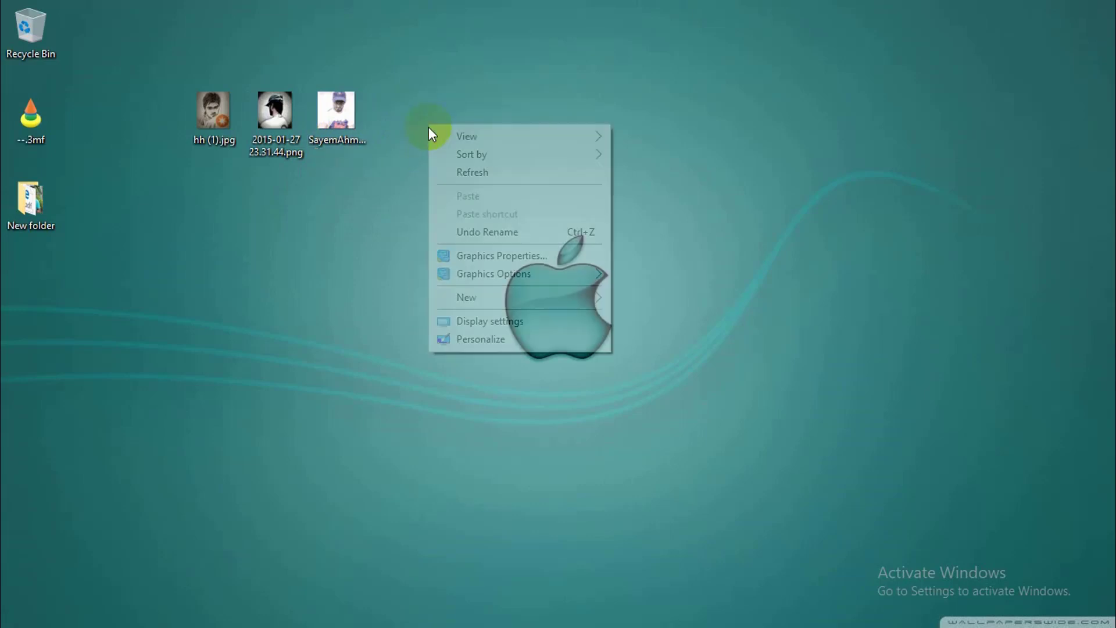
{"action": "left_click", "coordinate": [437, 166]}
{"action": "right_click", "coordinate": [350, 104]}
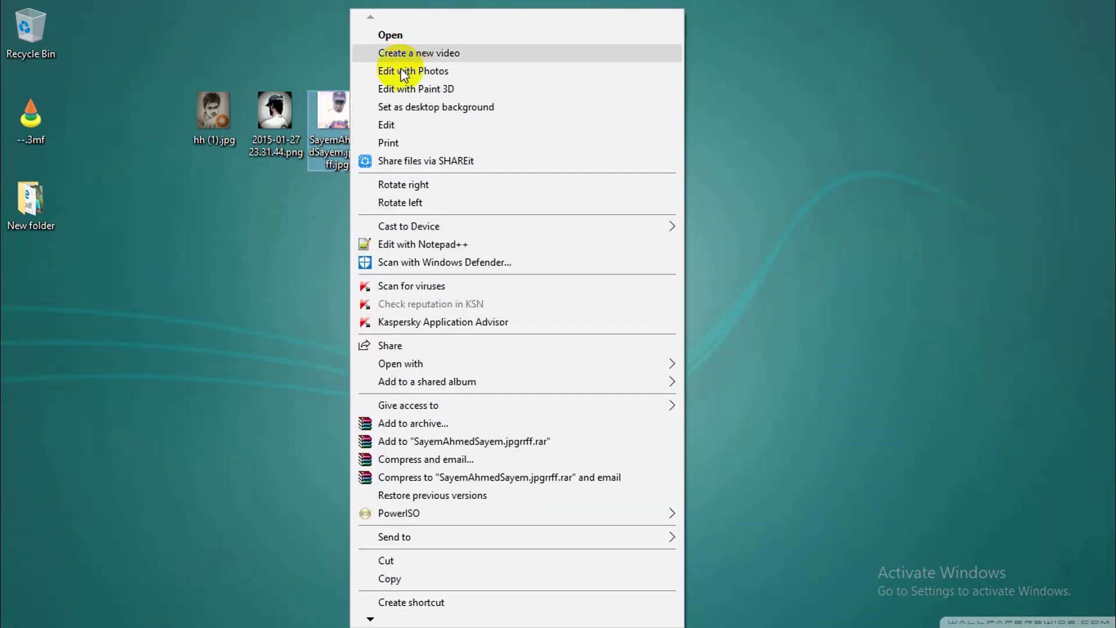
{"action": "left_click", "coordinate": [389, 125]}
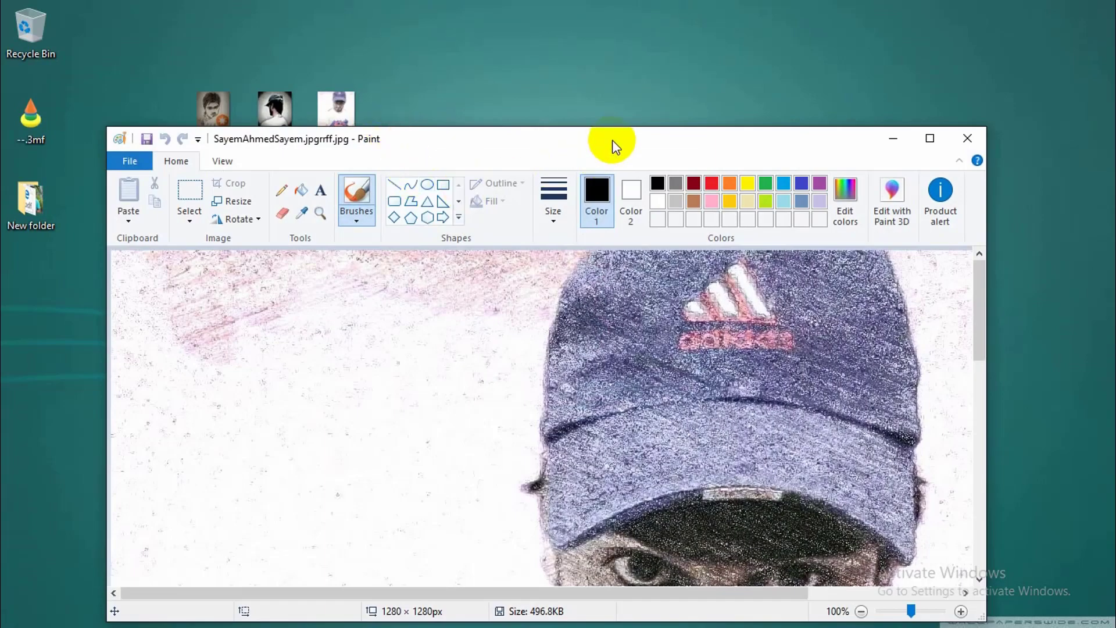
{"action": "left_click", "coordinate": [929, 139]}
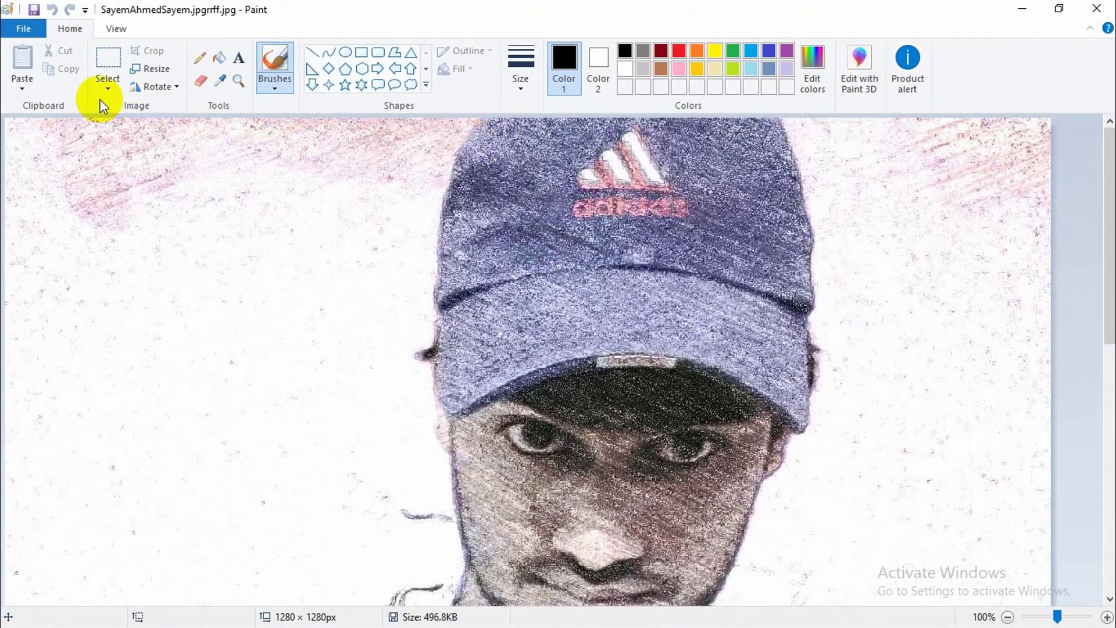
Resize the picture by pixels to 120 horizontal and 120 vertical.
{"action": "left_click", "coordinate": [158, 68]}
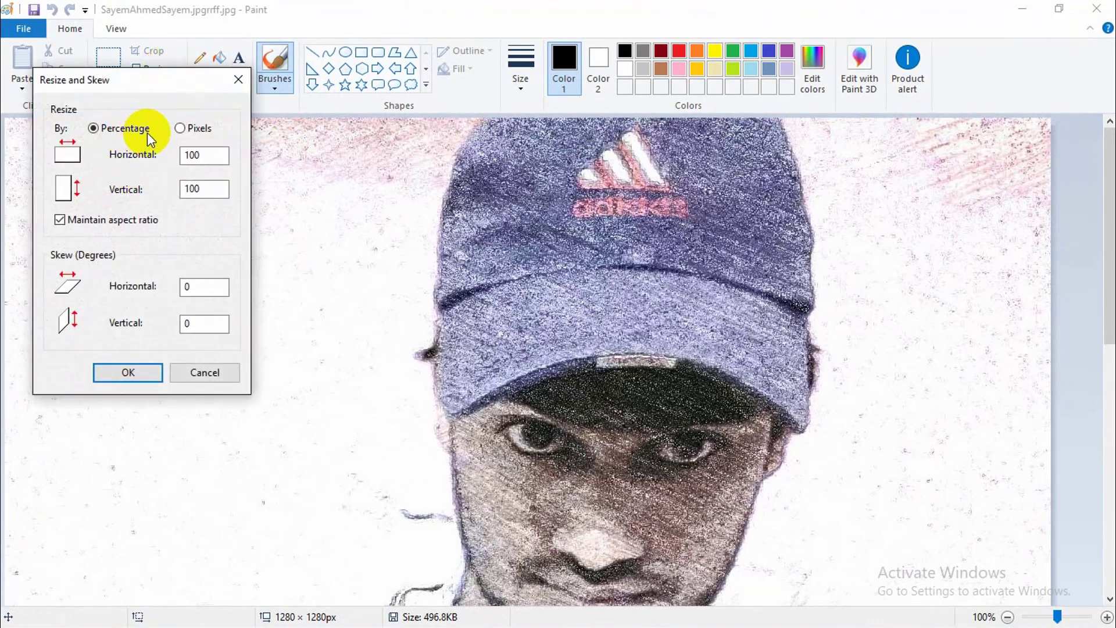
{"action": "left_click", "coordinate": [180, 128]}
{"action": "left_click", "coordinate": [206, 152]}
{"action": "left_click_drag", "start_coordinate": [207, 152], "coordinate": [136, 158]}
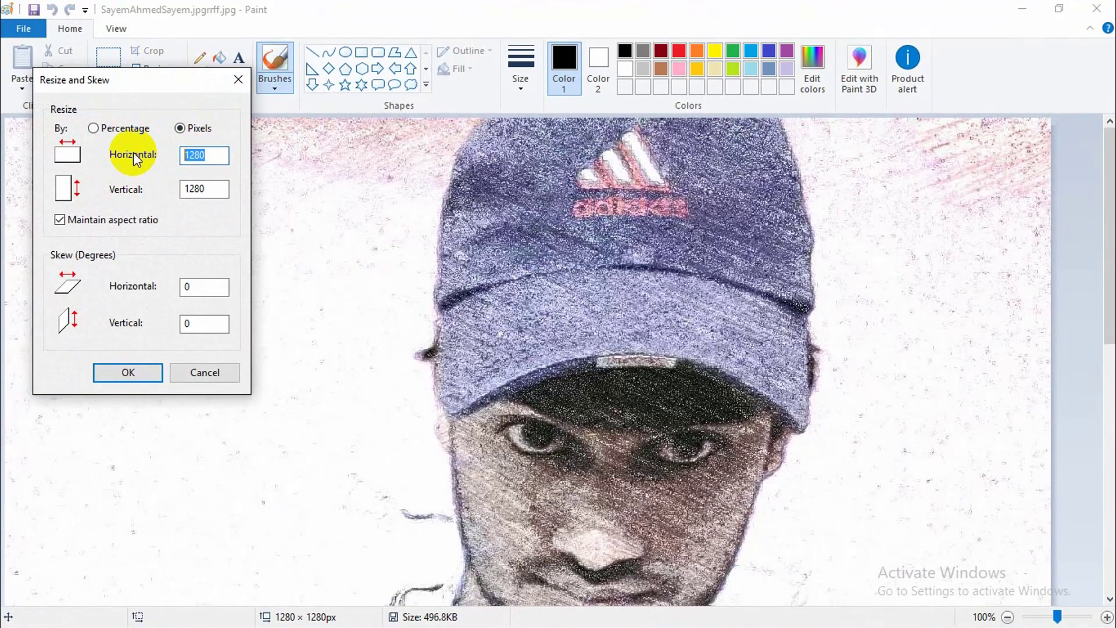
{"action": "type", "text": "120"}
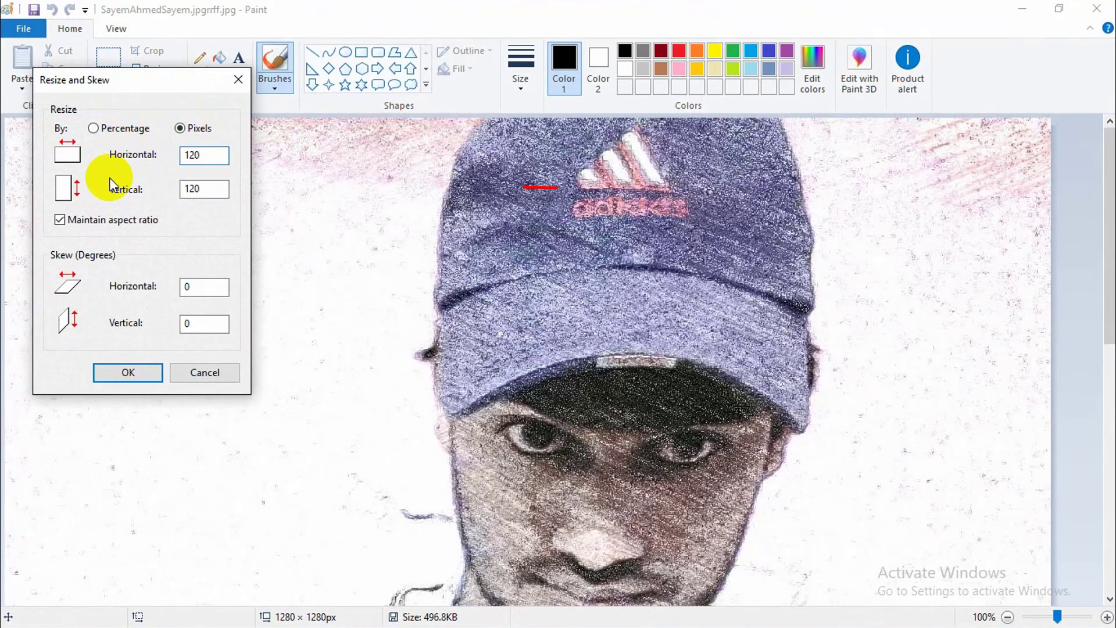
{"action": "left_click", "coordinate": [59, 219]}
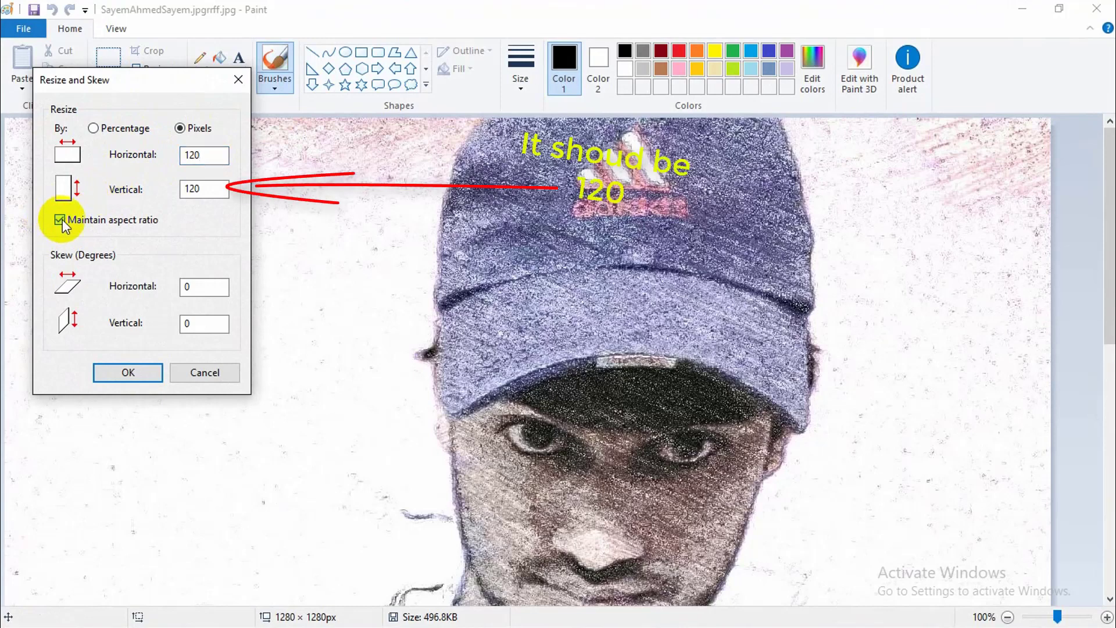
{"action": "left_click", "coordinate": [135, 366]}
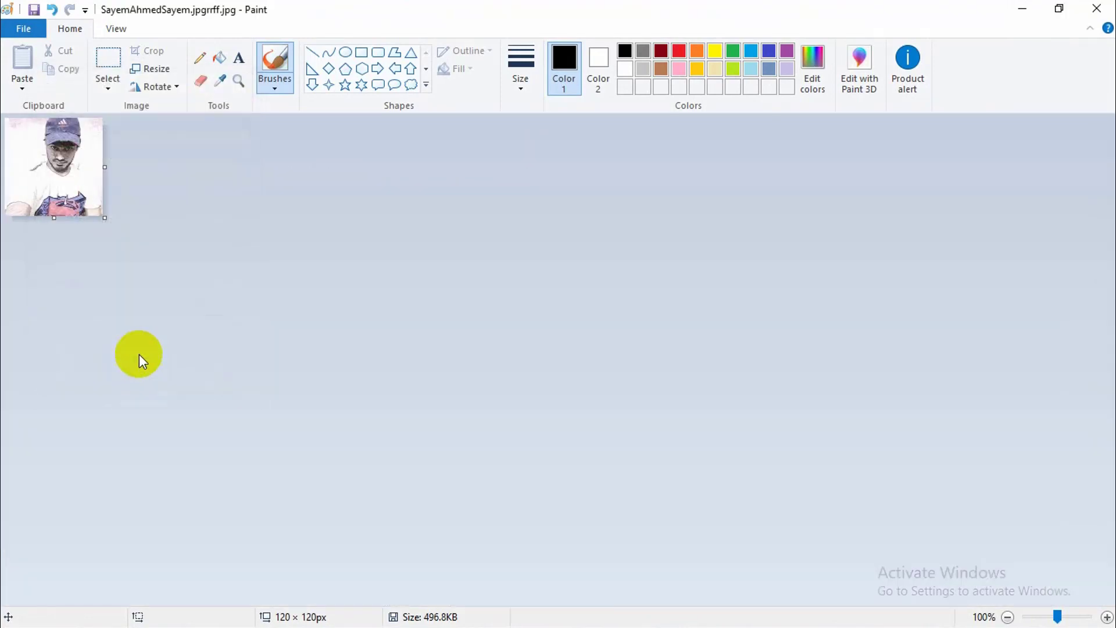
Save the picture as the 24-bit bitmap logo.bmp on the Movie & Natok (J:) drive.
{"action": "left_click", "coordinate": [26, 28]}
{"action": "mouse_move", "coordinate": [75, 166]}
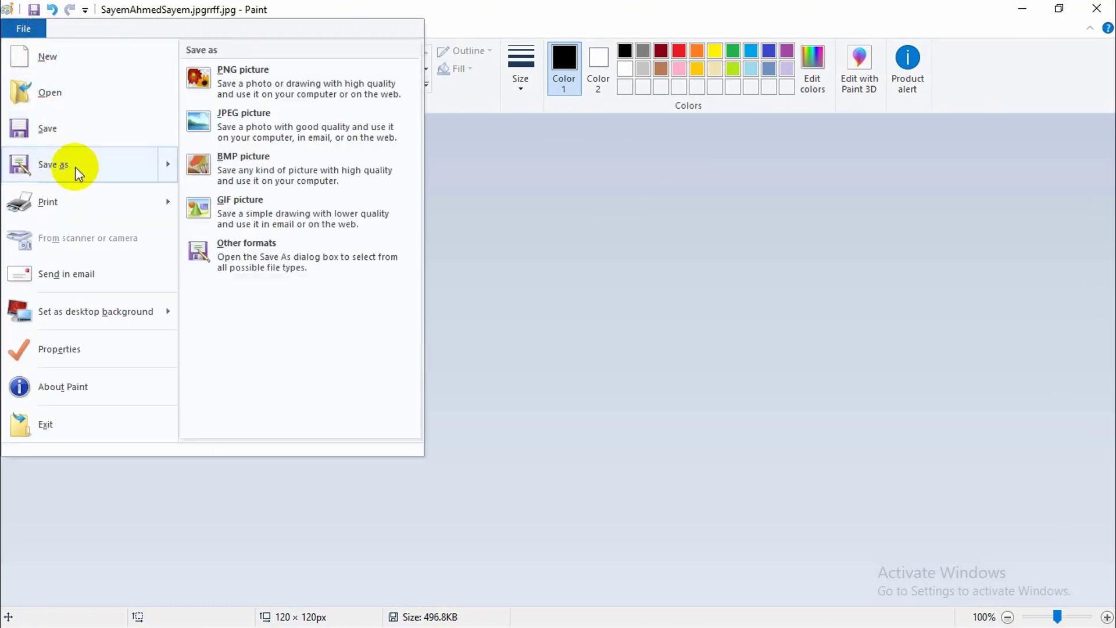
{"action": "left_click", "coordinate": [240, 171]}
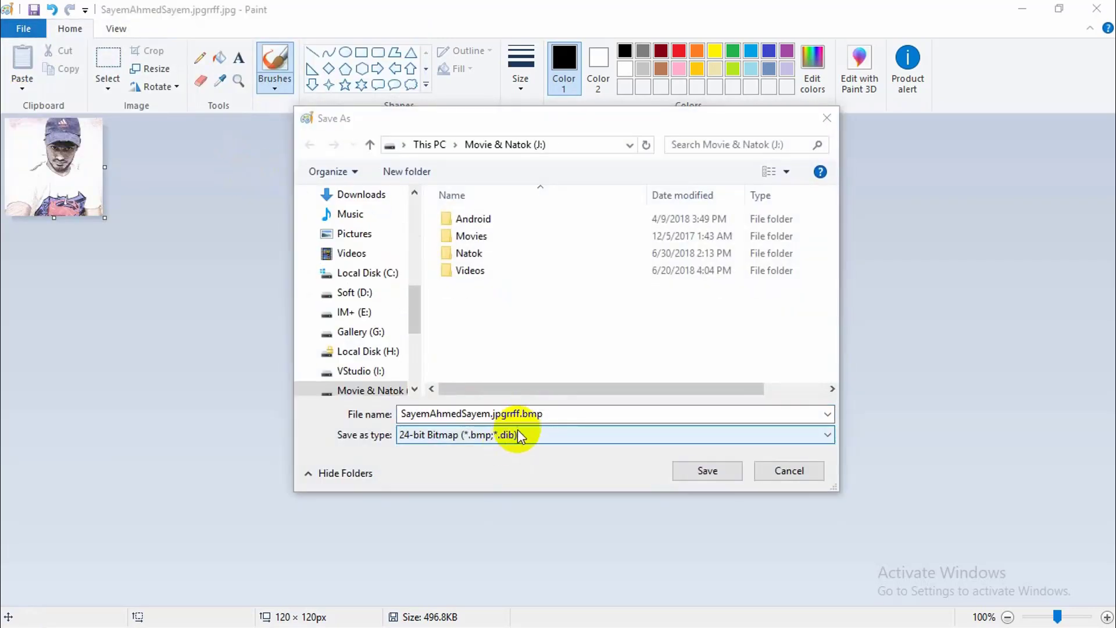
{"action": "left_click", "coordinate": [511, 413]}
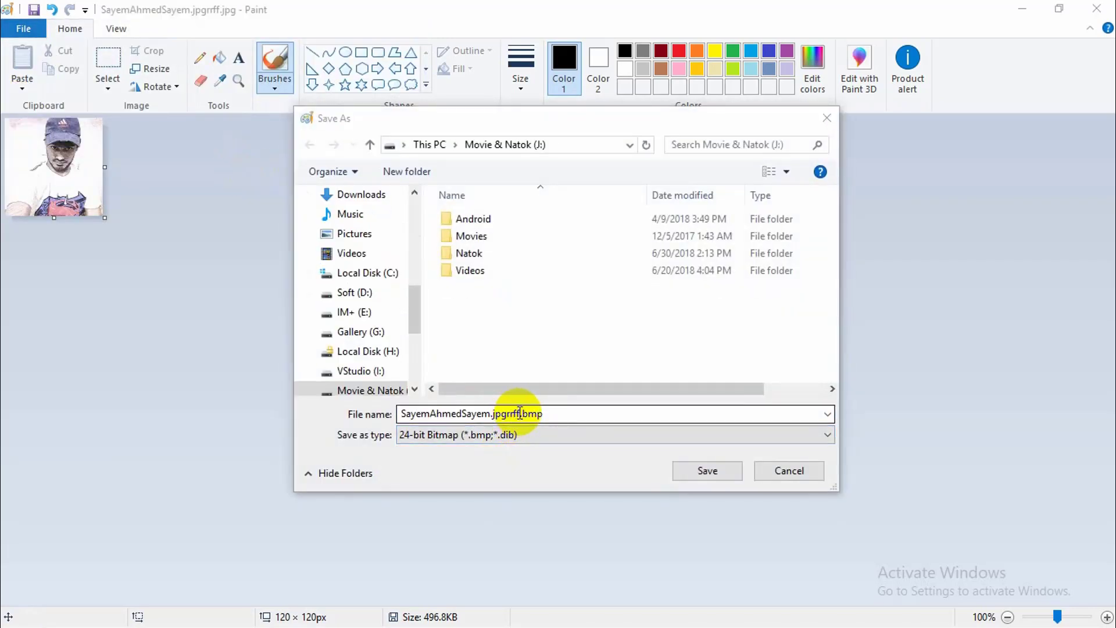
{"action": "left_click_drag", "start_coordinate": [518, 413], "coordinate": [401, 414]}
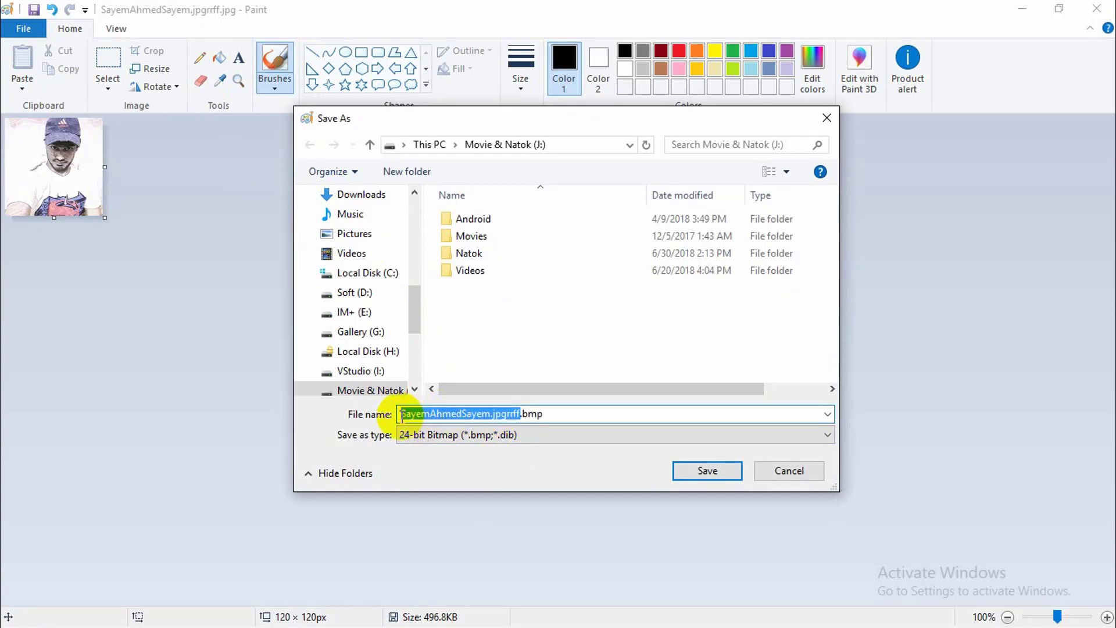
{"action": "type", "text": "To"}
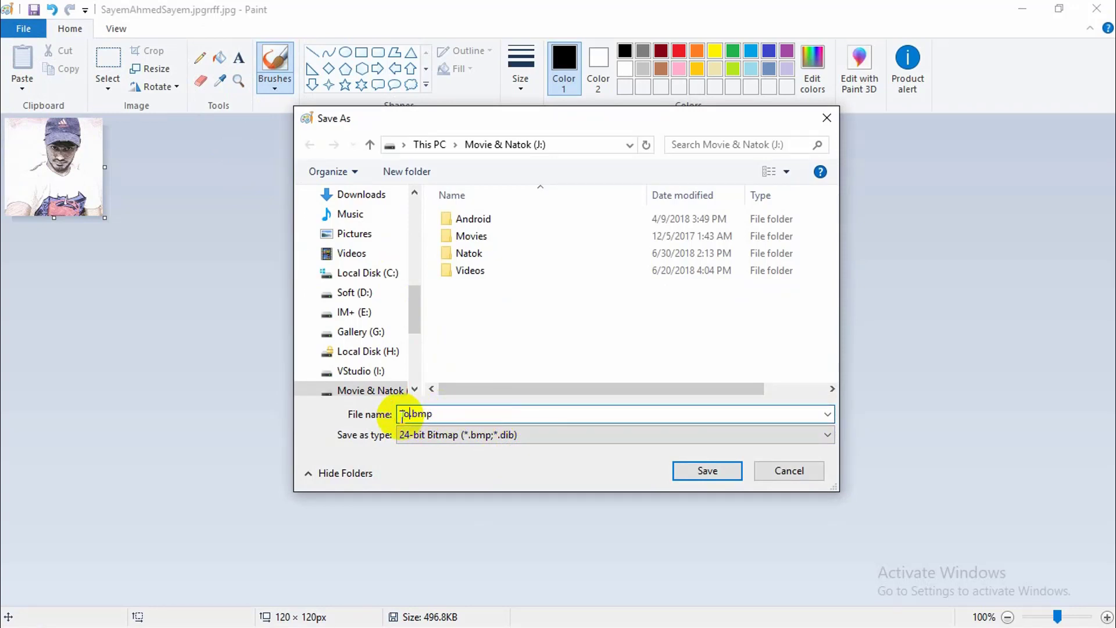
{"action": "type", "text": "go"}
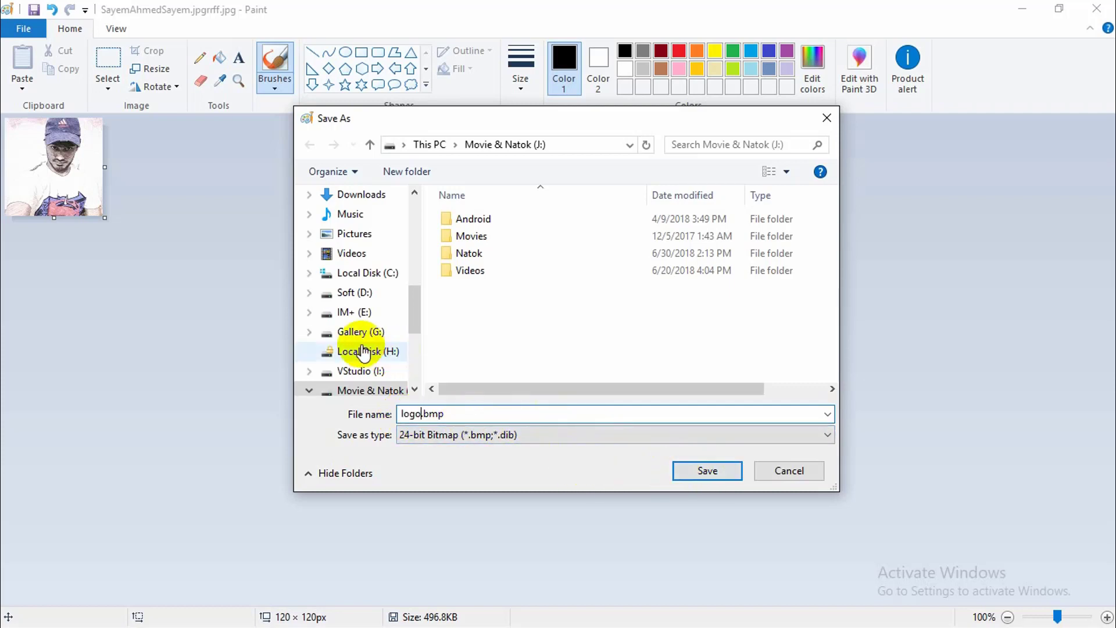
{"action": "scroll", "coordinate": [360, 356], "scroll_direction": "down", "scroll_amount": 1}
{"action": "left_click", "coordinate": [359, 375]}
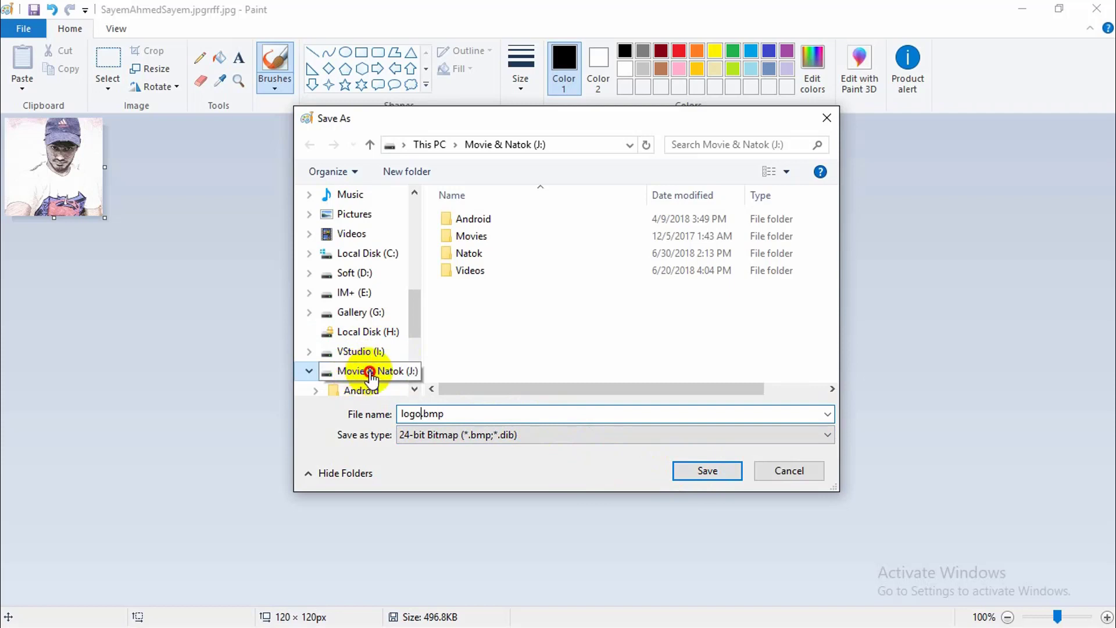
{"action": "left_click", "coordinate": [699, 477]}
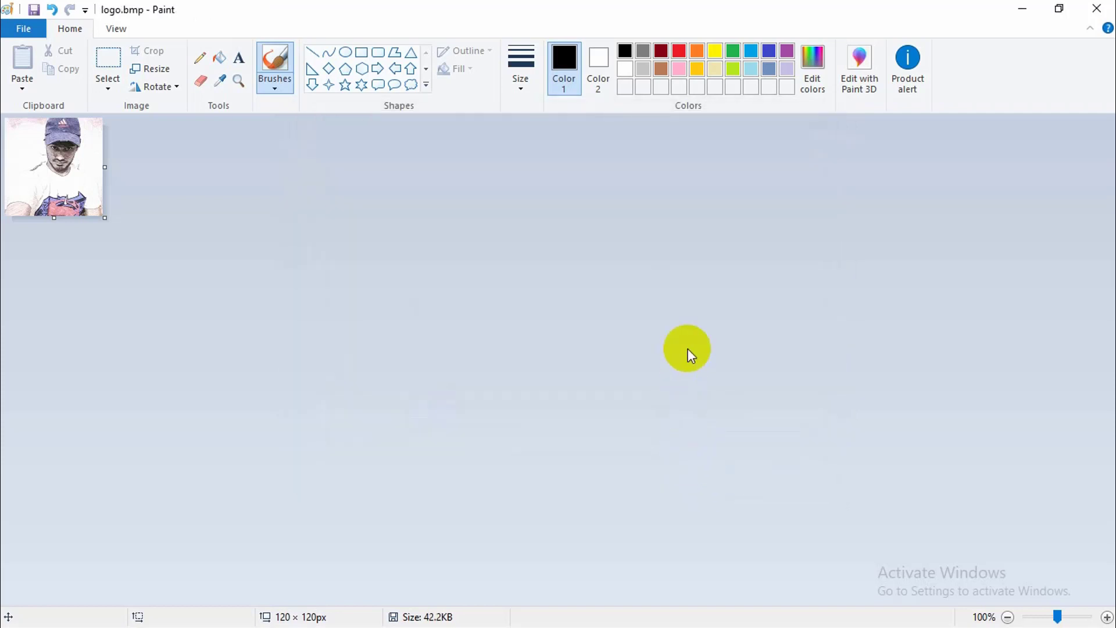
Close Paint, refresh the desktop and open This PC in File Explorer.
{"action": "left_click", "coordinate": [1097, 9]}
{"action": "right_click", "coordinate": [471, 171]}
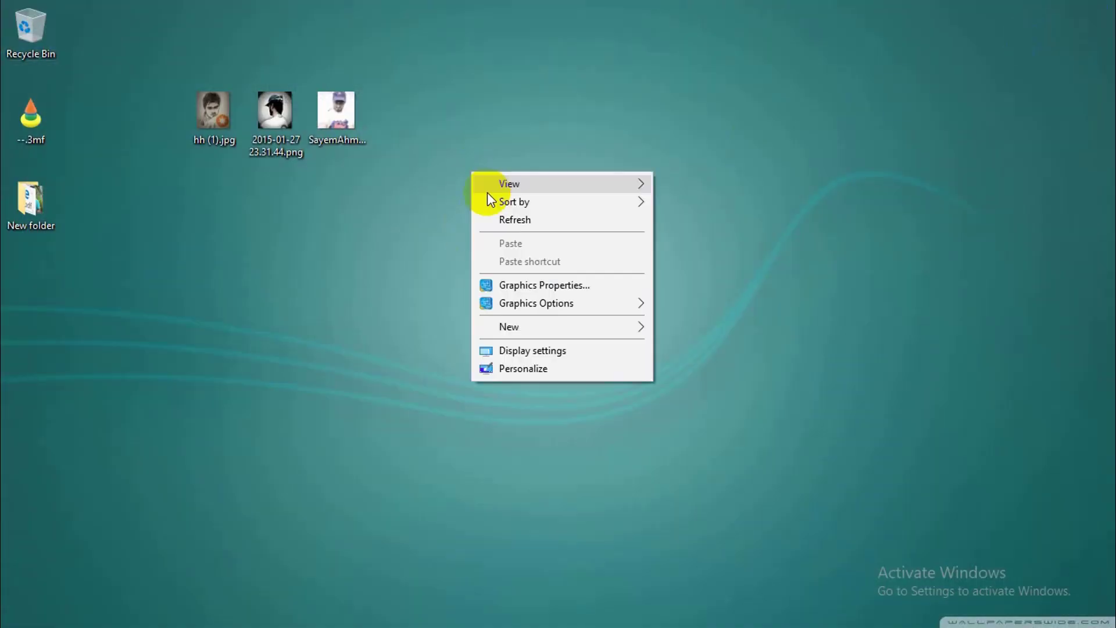
{"action": "left_click", "coordinate": [498, 220]}
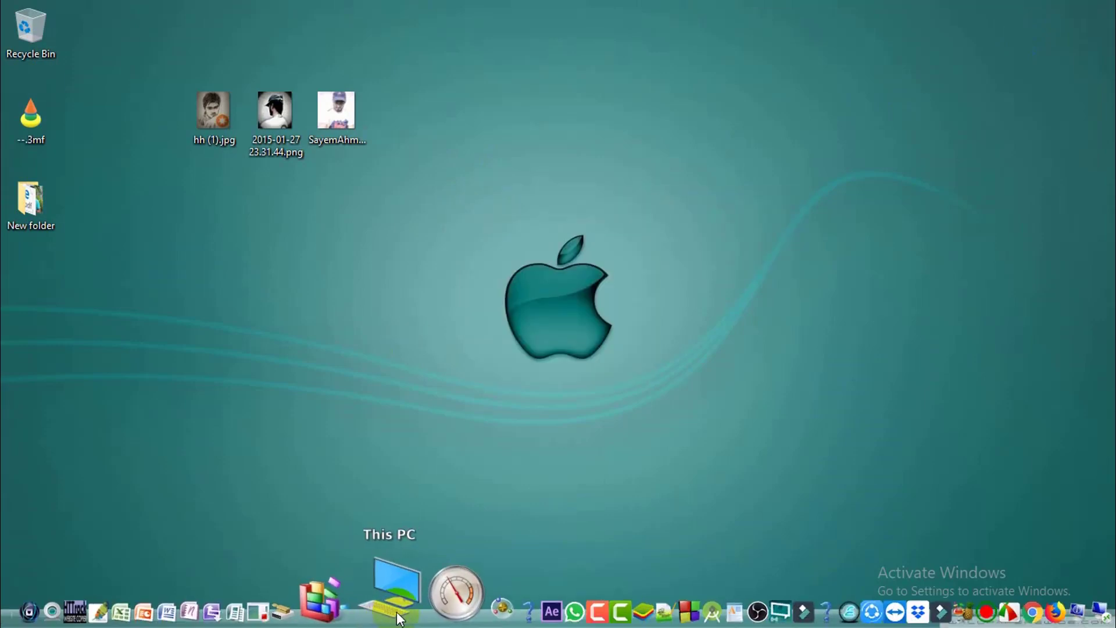
{"action": "left_click", "coordinate": [393, 564]}
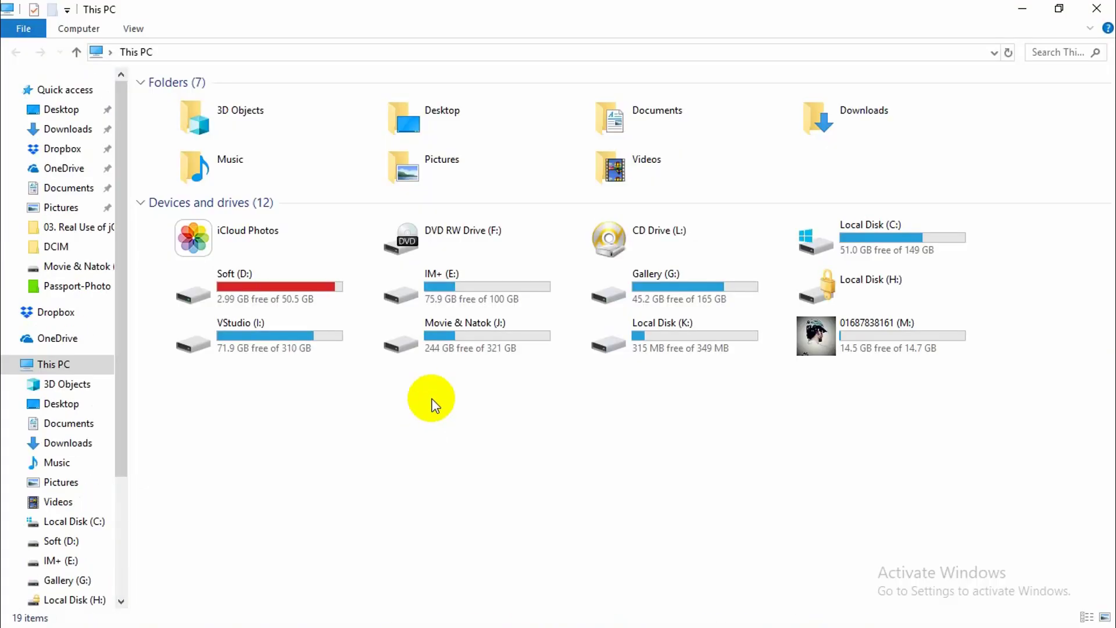
Open the Movie & Natok (J:) drive to check for logo.bmp, close File Explorer and refresh the desktop.
{"action": "double_click", "coordinate": [473, 328]}
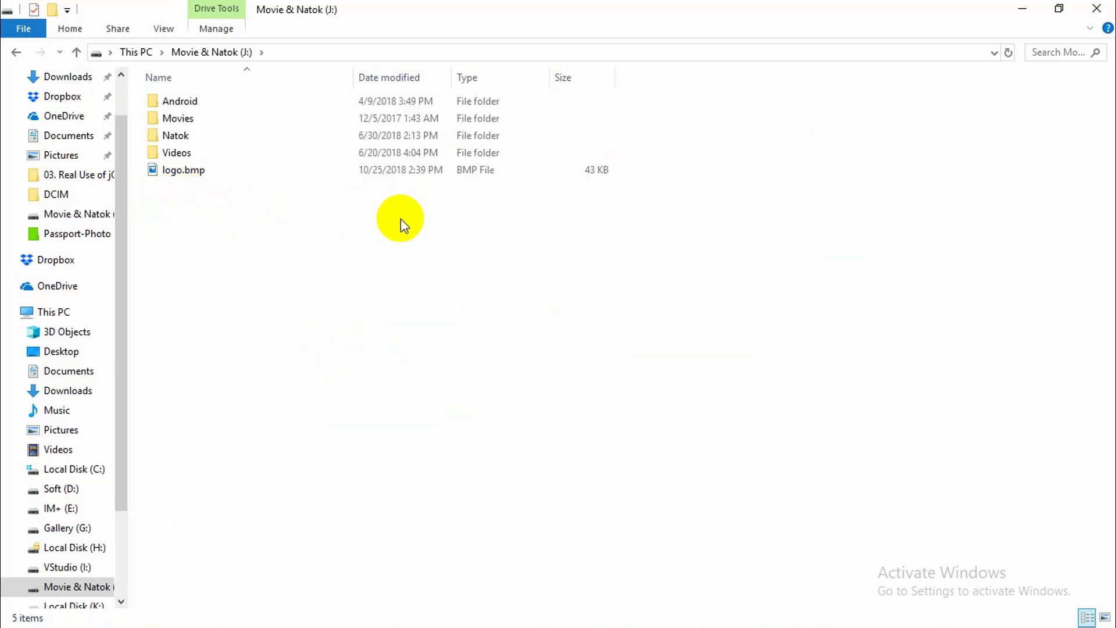
{"action": "left_click", "coordinate": [1096, 9]}
{"action": "right_click", "coordinate": [628, 127]}
{"action": "left_click", "coordinate": [648, 181]}
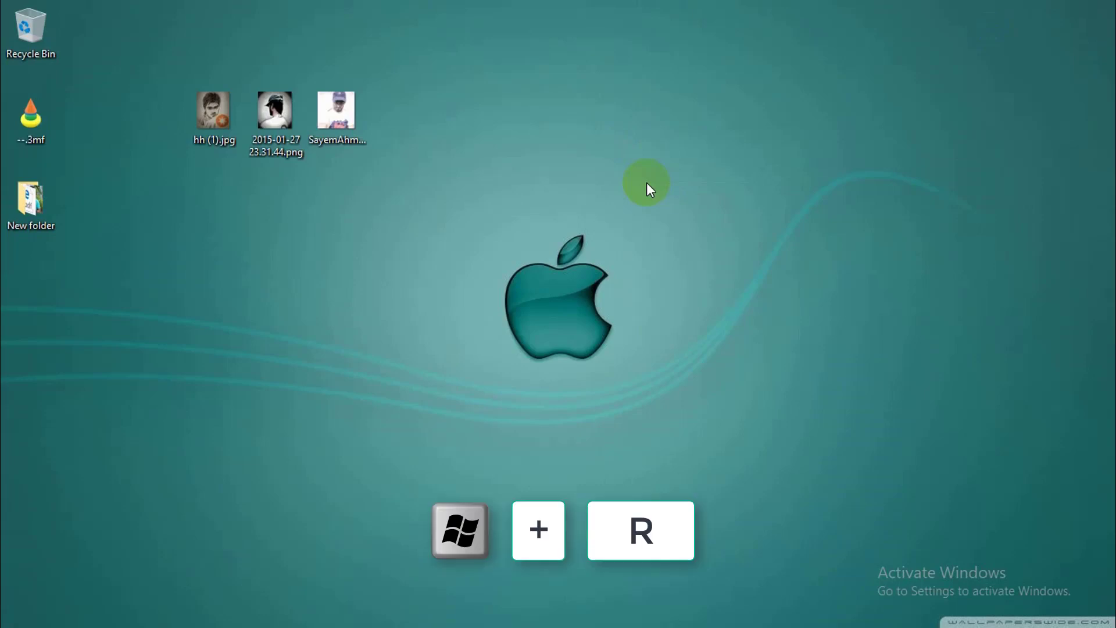
Launch Registry Editor by running regedit and expand HKEY_LOCAL_MACHINE\SOFTWARE\Microsoft.
{"action": "key", "text": "super+r"}
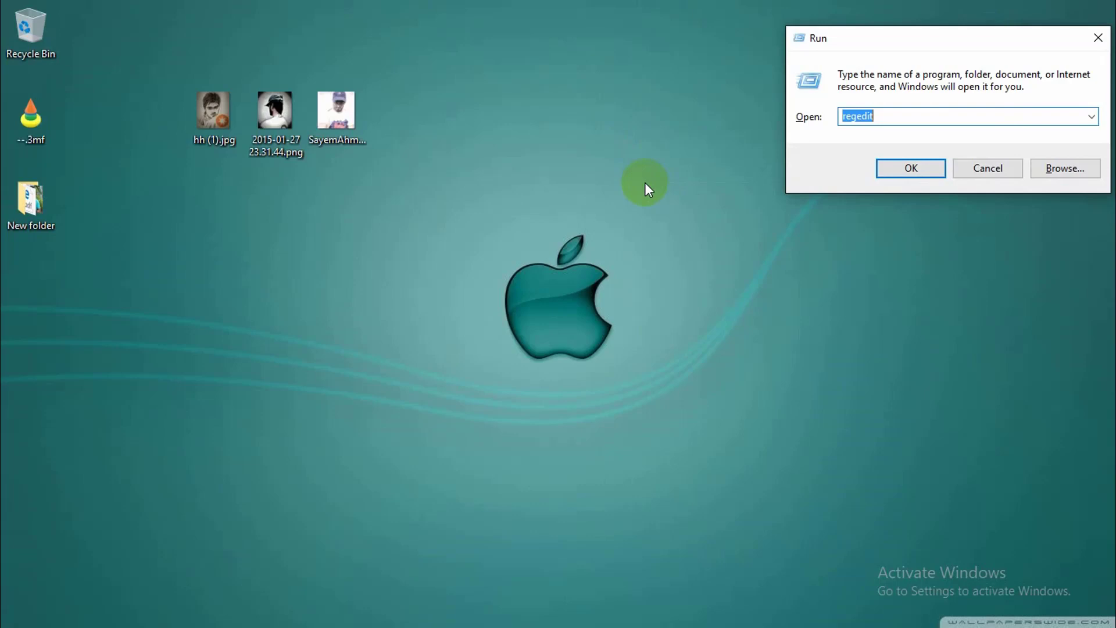
{"action": "key", "text": "Return"}
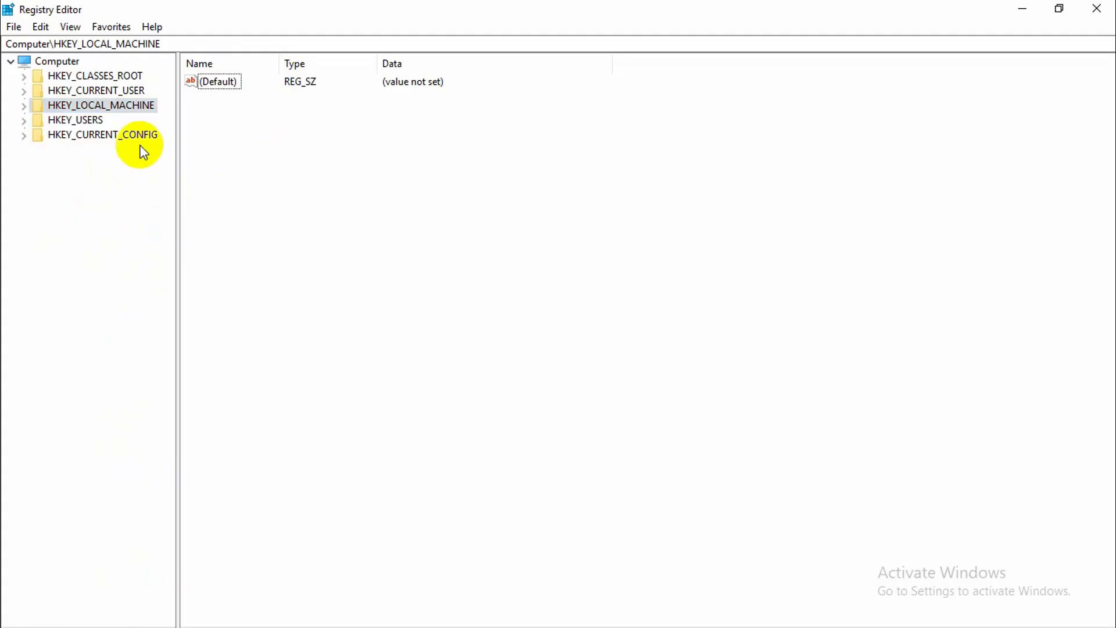
{"action": "double_click", "coordinate": [37, 106]}
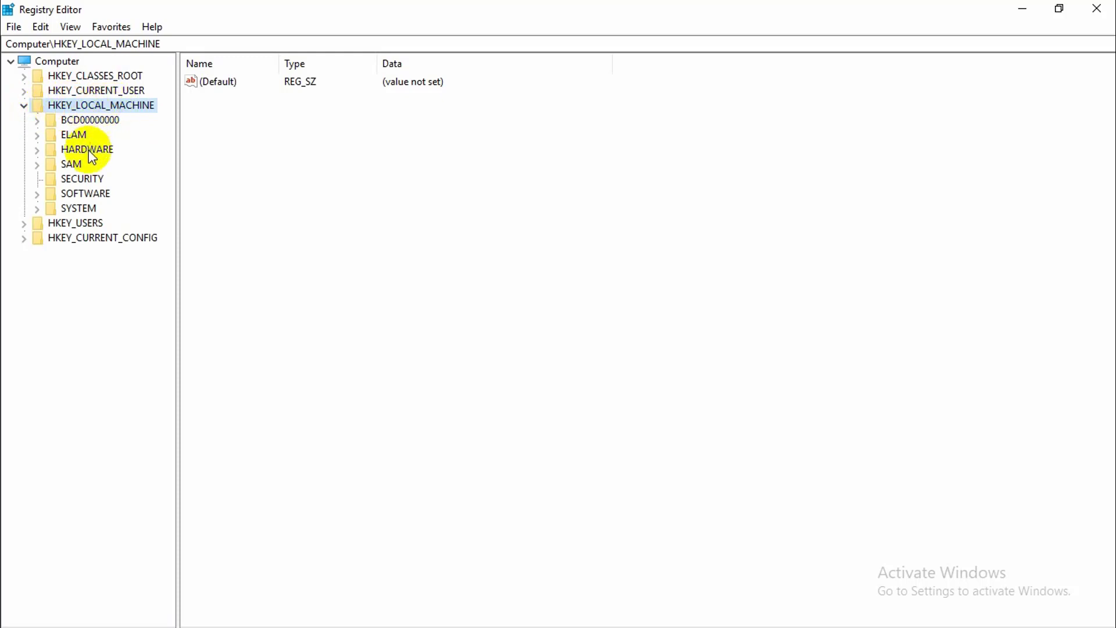
{"action": "left_click", "coordinate": [82, 194]}
{"action": "left_click", "coordinate": [39, 194]}
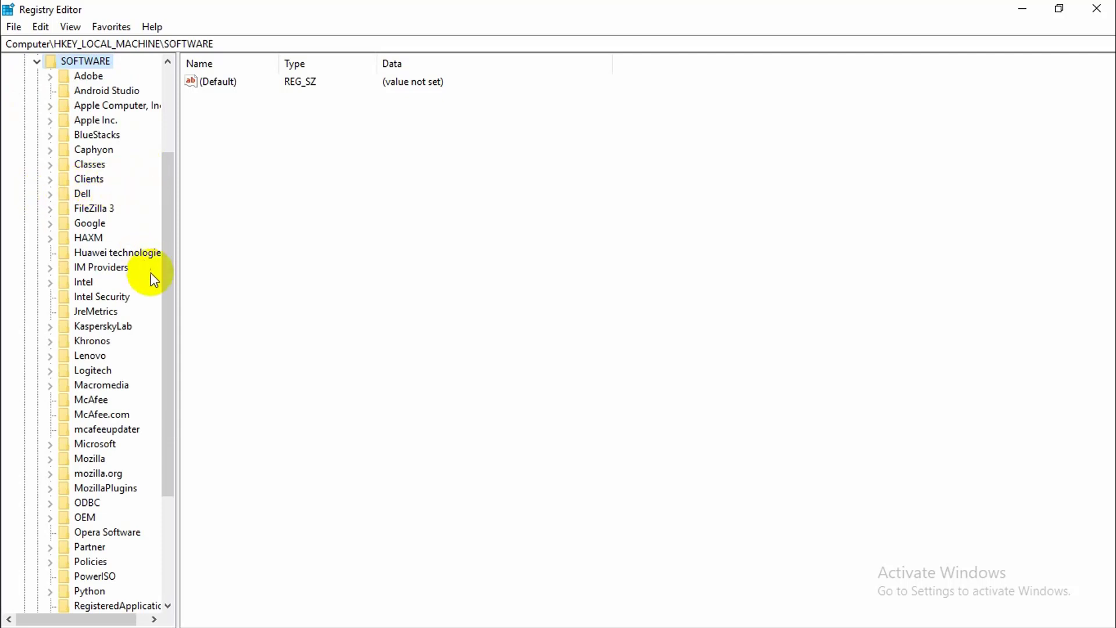
{"action": "left_click", "coordinate": [117, 379]}
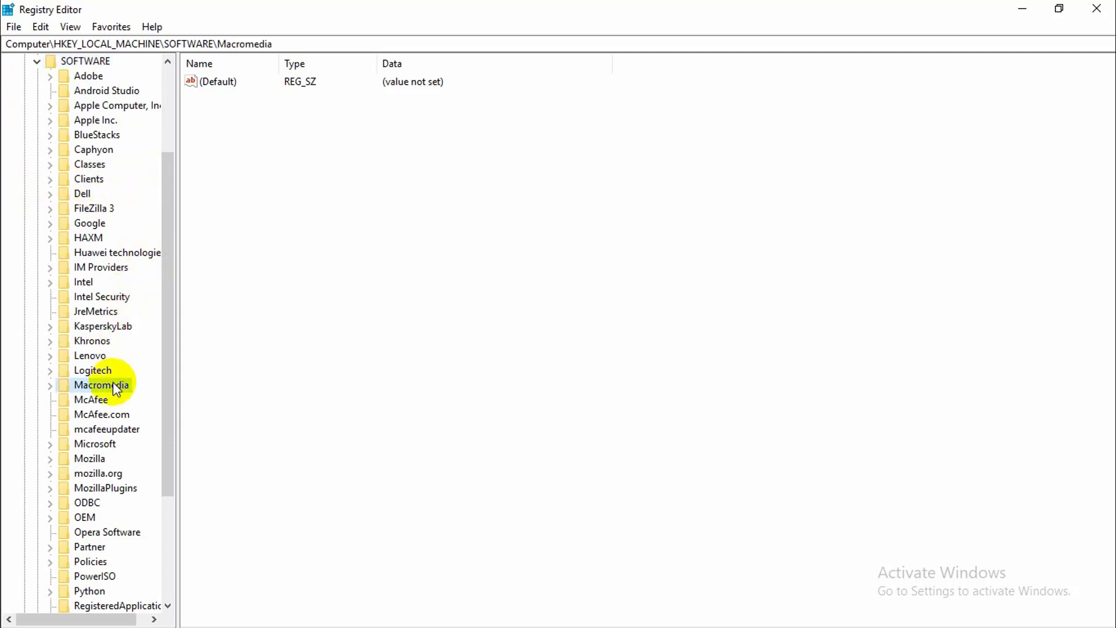
{"action": "double_click", "coordinate": [98, 444]}
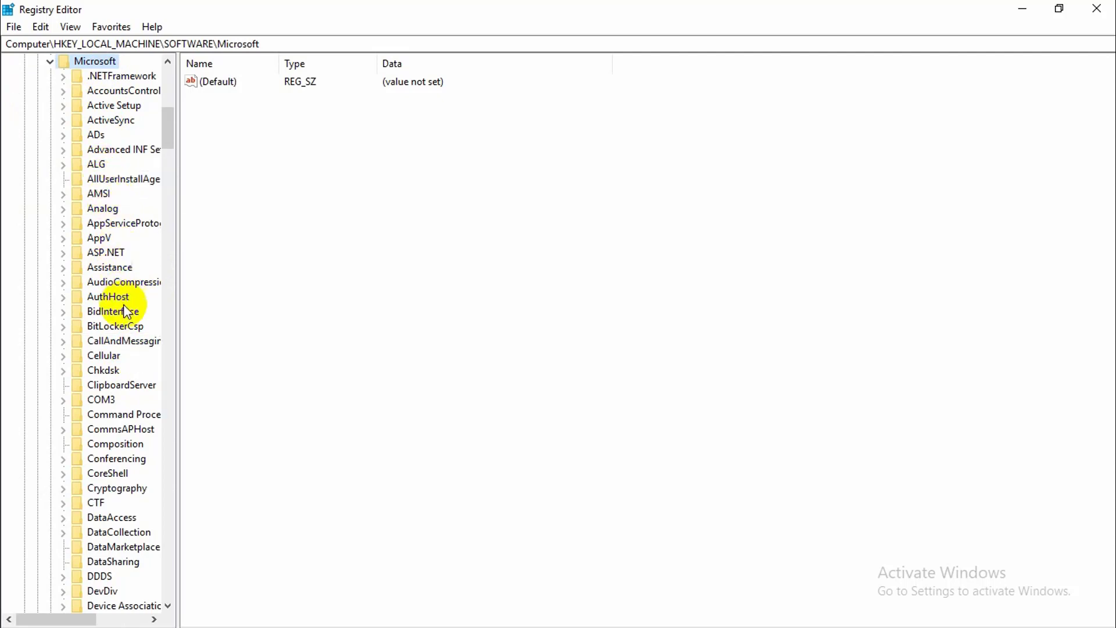
Go to Windows\CurrentVersion within the Microsoft key and select its OEMInformation subkey.
{"action": "key", "text": "w"}
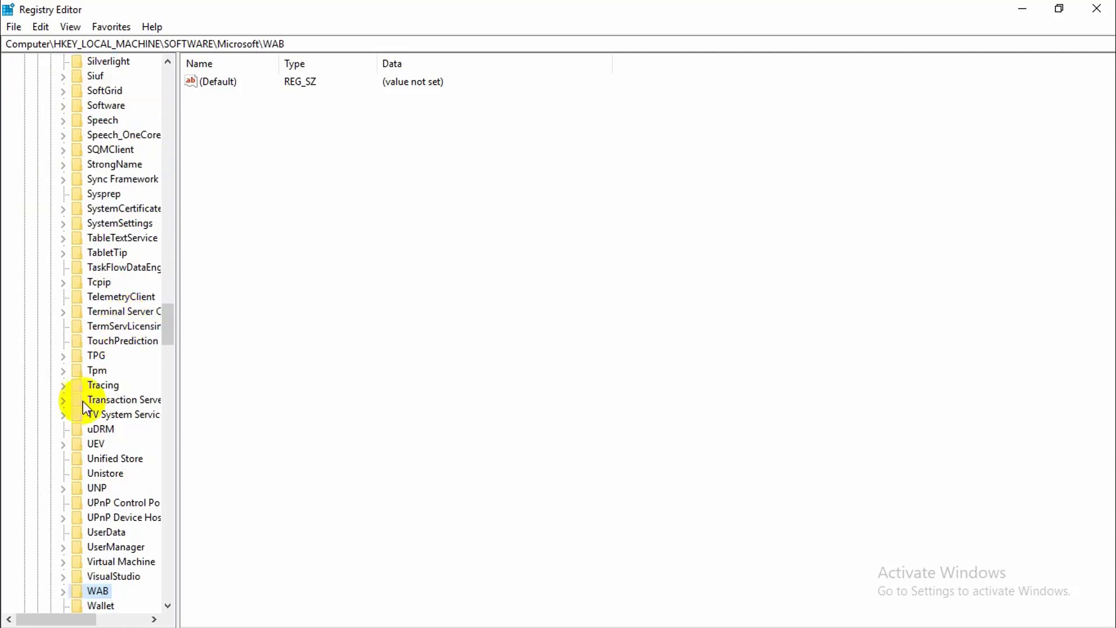
{"action": "scroll", "coordinate": [121, 558], "scroll_direction": "down", "scroll_amount": 3}
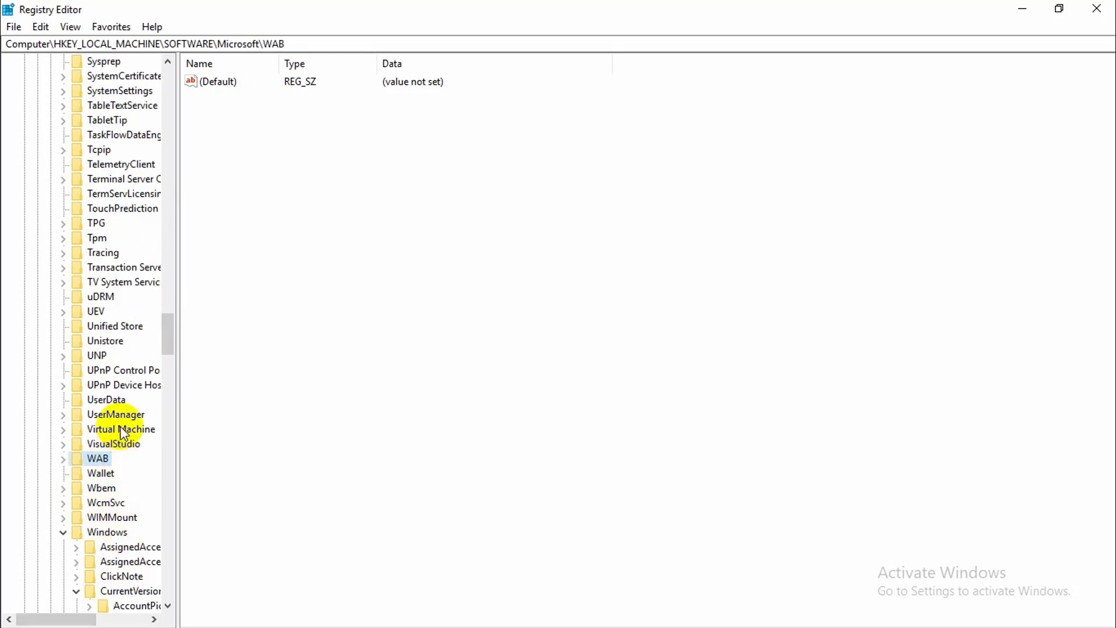
{"action": "double_click", "coordinate": [110, 532]}
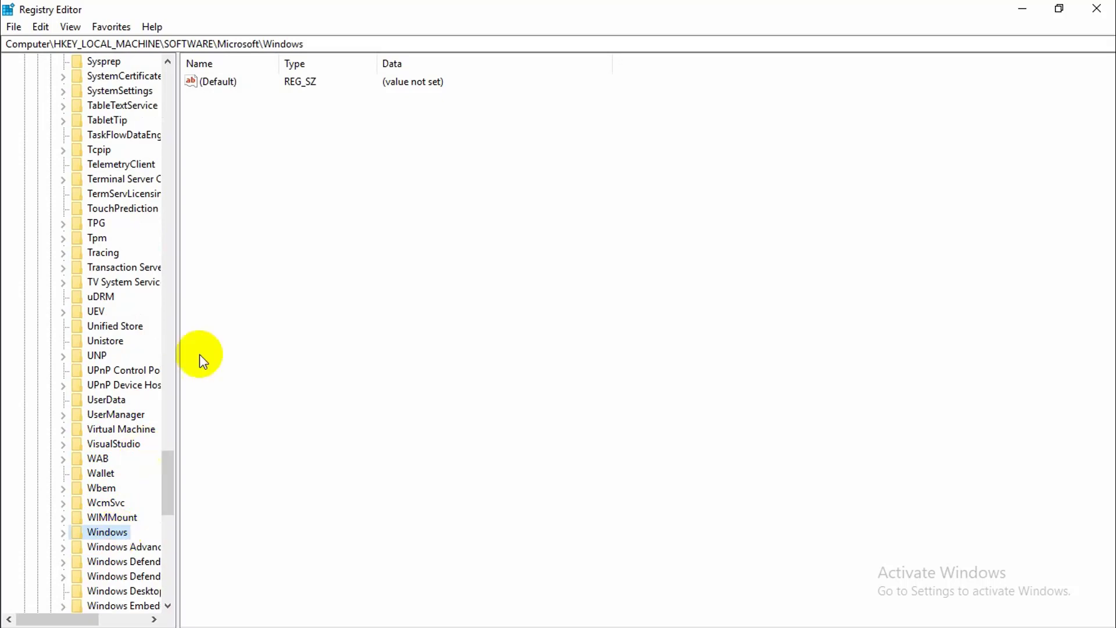
{"action": "double_click", "coordinate": [76, 532]}
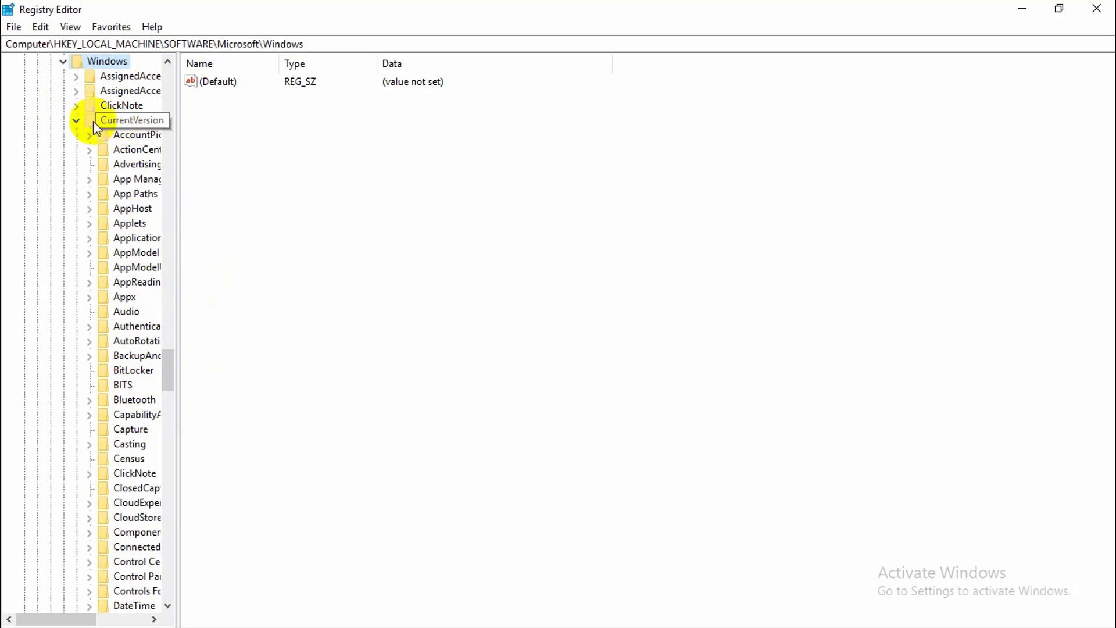
{"action": "left_click", "coordinate": [77, 121]}
{"action": "double_click", "coordinate": [113, 123]}
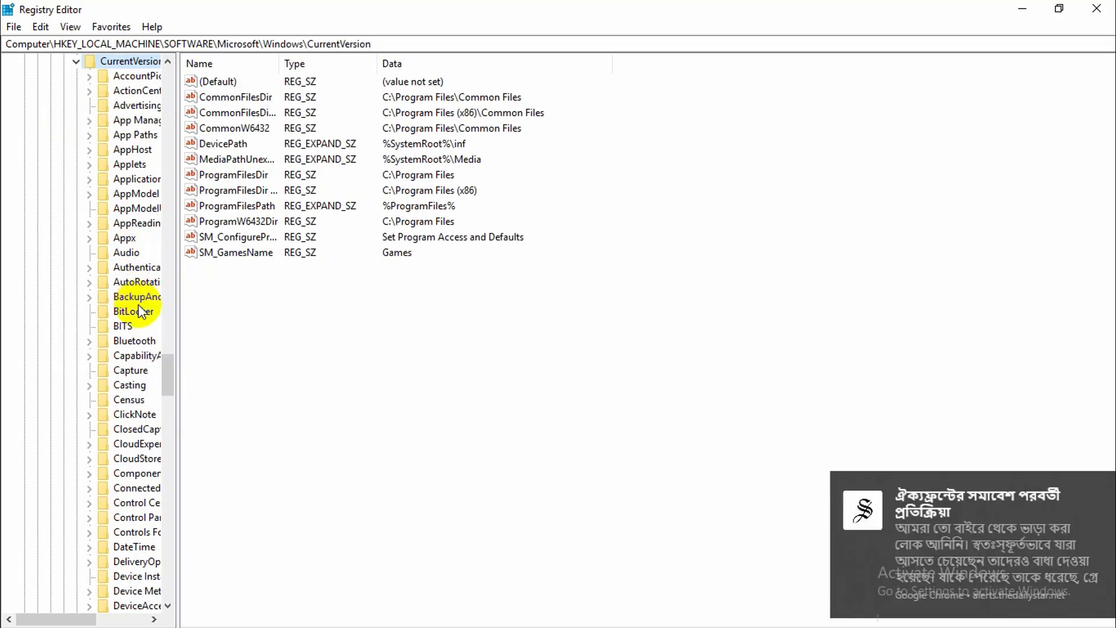
{"action": "key", "text": "o"}
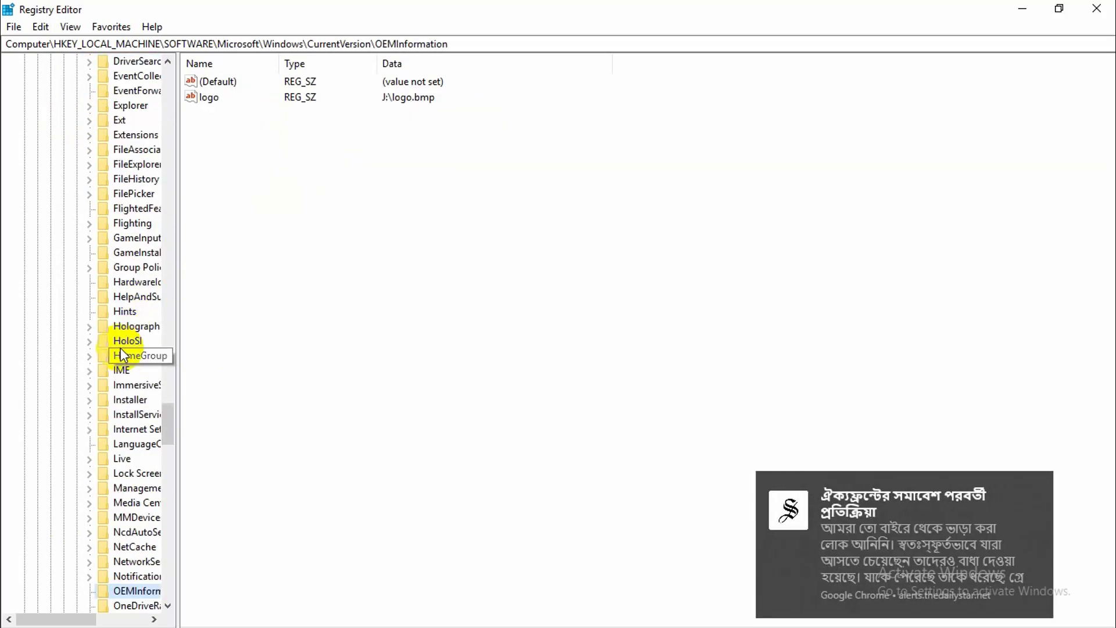
{"action": "scroll", "coordinate": [129, 337], "scroll_direction": "down", "scroll_amount": 3}
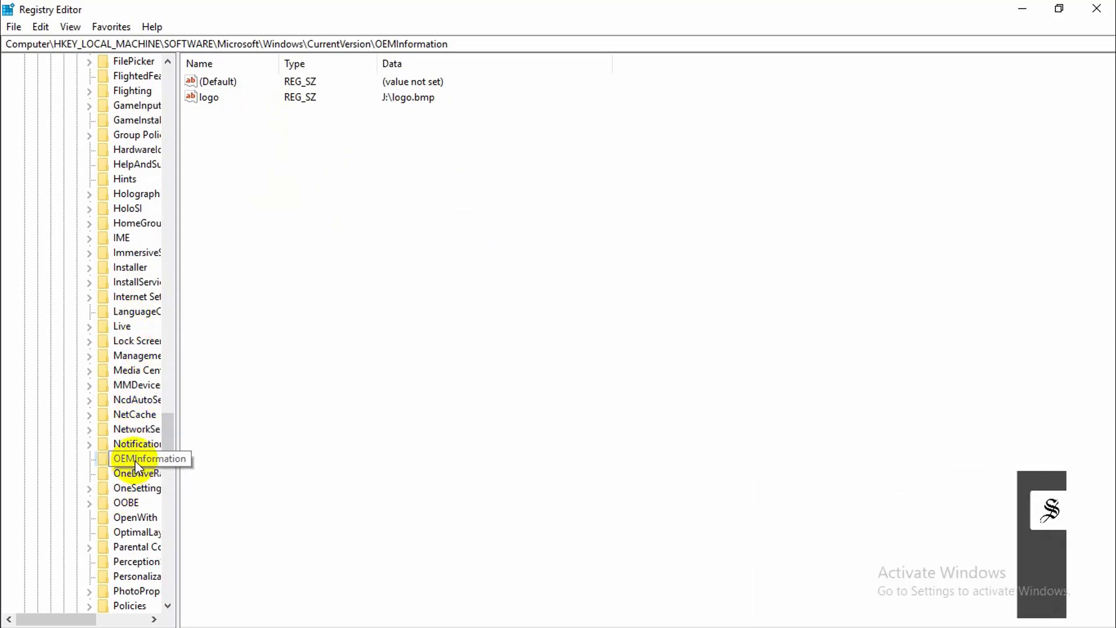
{"action": "left_click", "coordinate": [322, 330]}
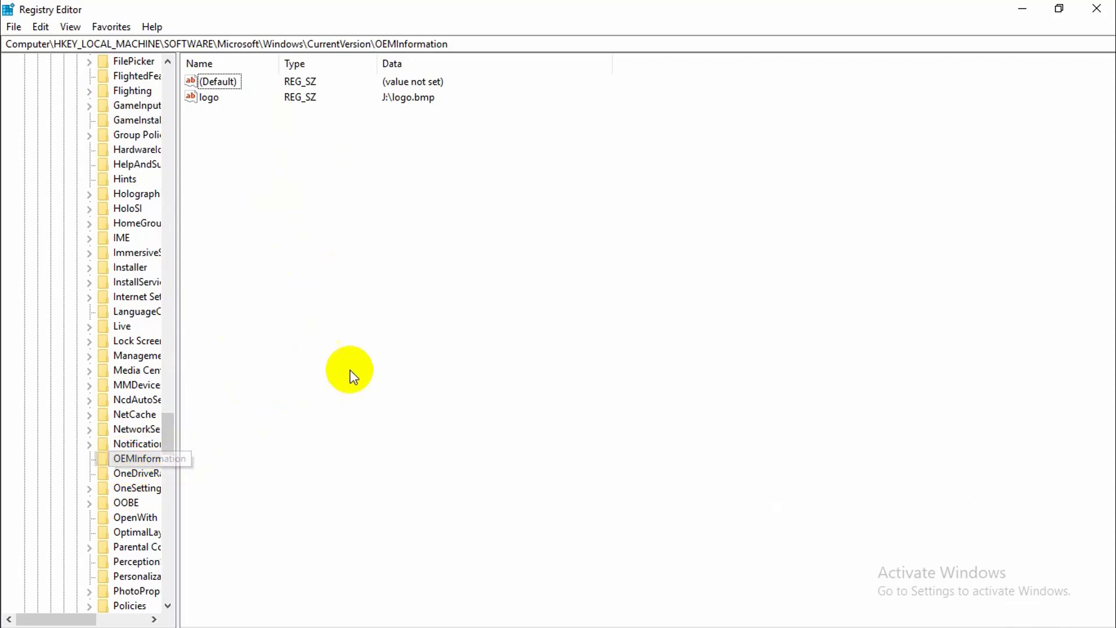
Delete the existing logo value from the OEMInformation key.
{"action": "right_click", "coordinate": [210, 99]}
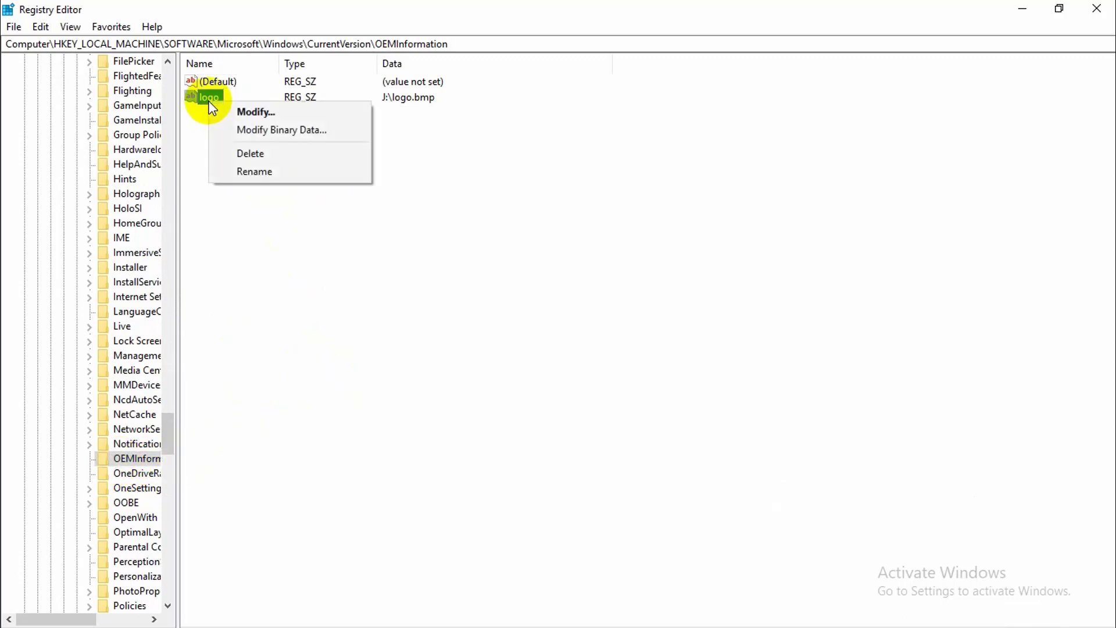
{"action": "left_click", "coordinate": [246, 153]}
{"action": "left_click", "coordinate": [679, 322]}
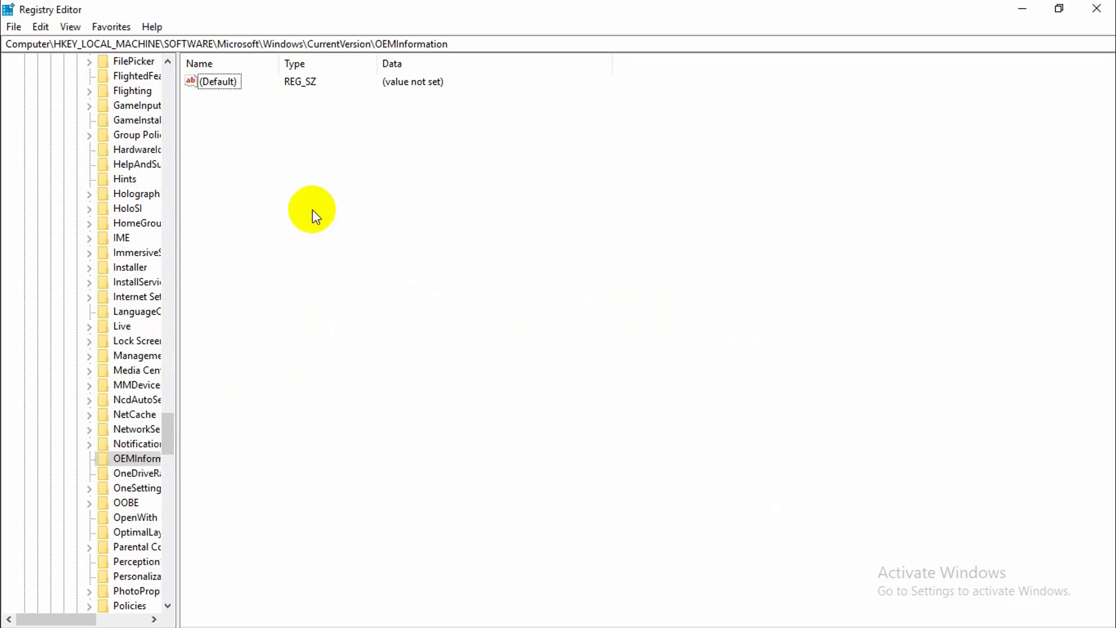
Create a new string value named logo in the OEMInformation key.
{"action": "right_click", "coordinate": [267, 175]}
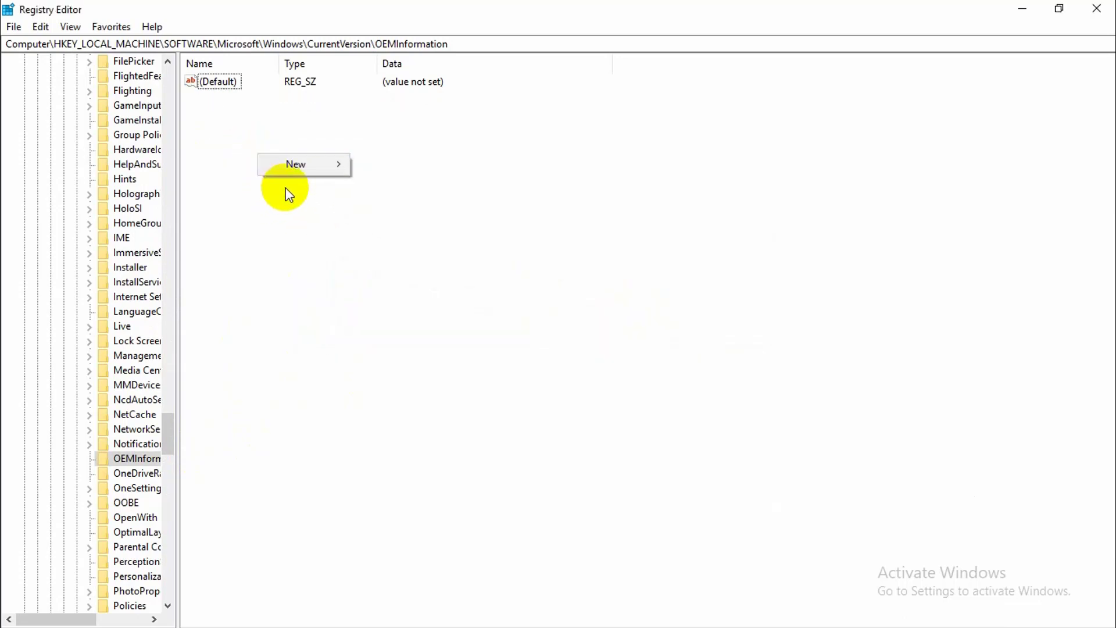
{"action": "right_click", "coordinate": [246, 131]}
{"action": "mouse_move", "coordinate": [316, 142]}
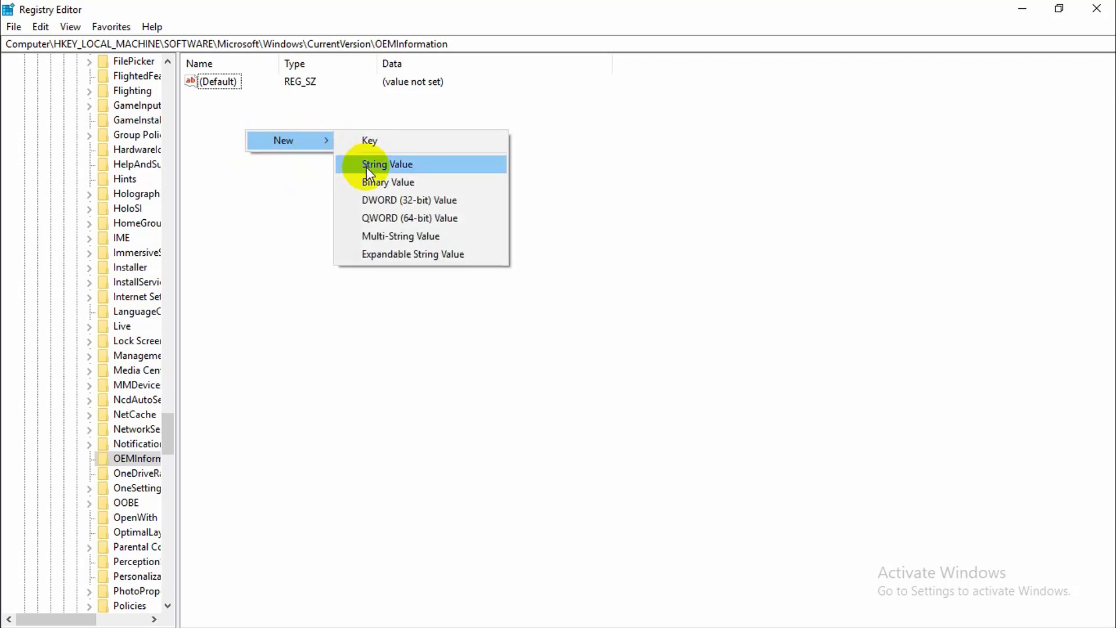
{"action": "left_click", "coordinate": [366, 166]}
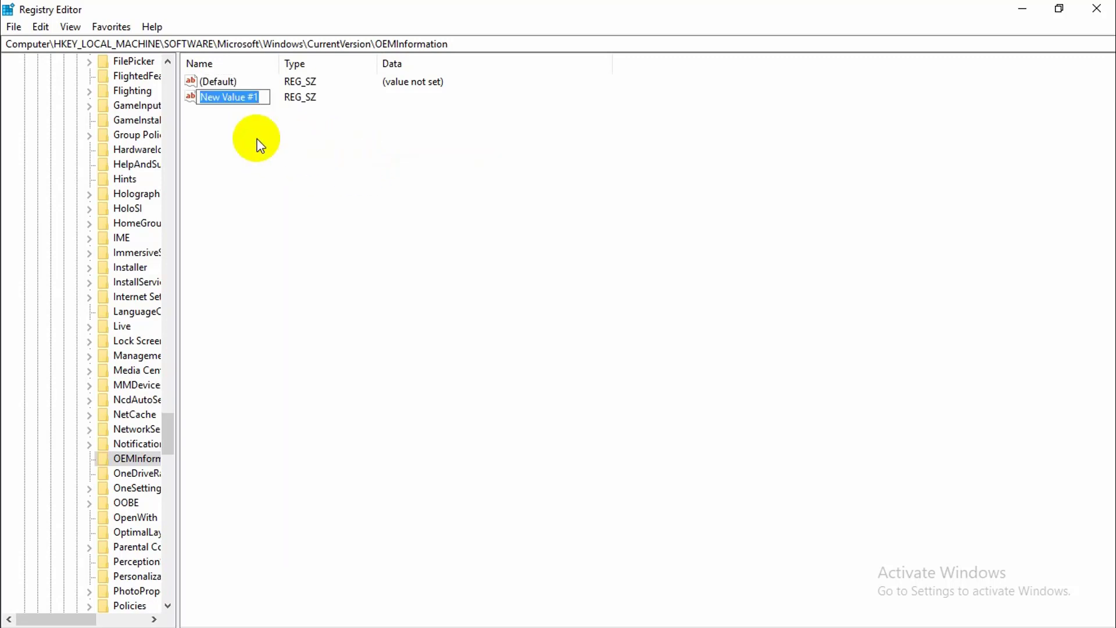
{"action": "type", "text": "logo"}
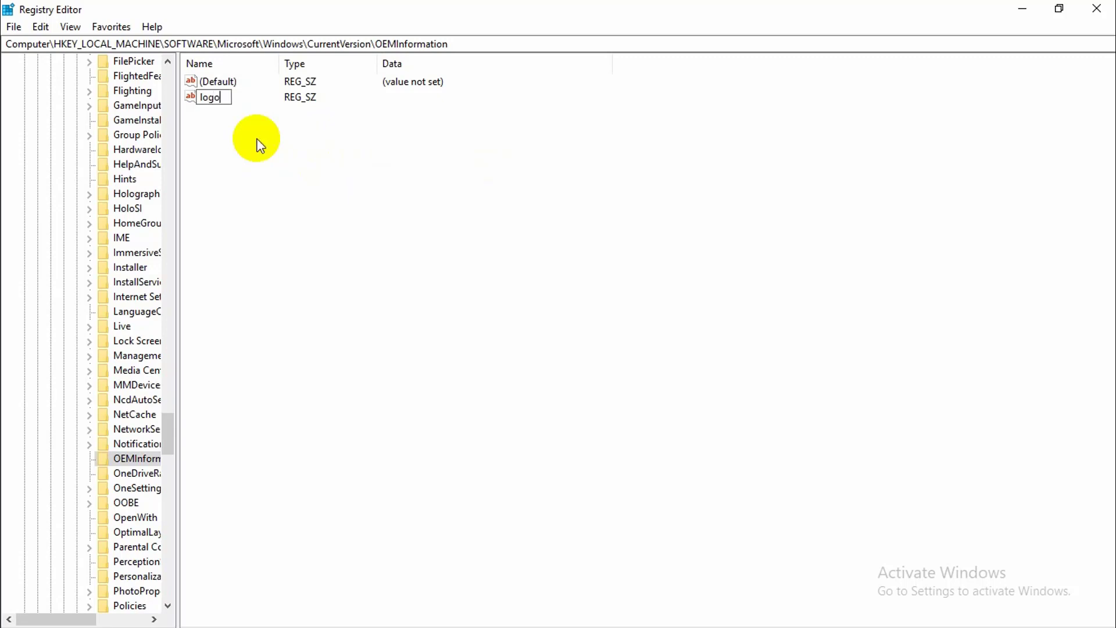
{"action": "key", "text": "Return"}
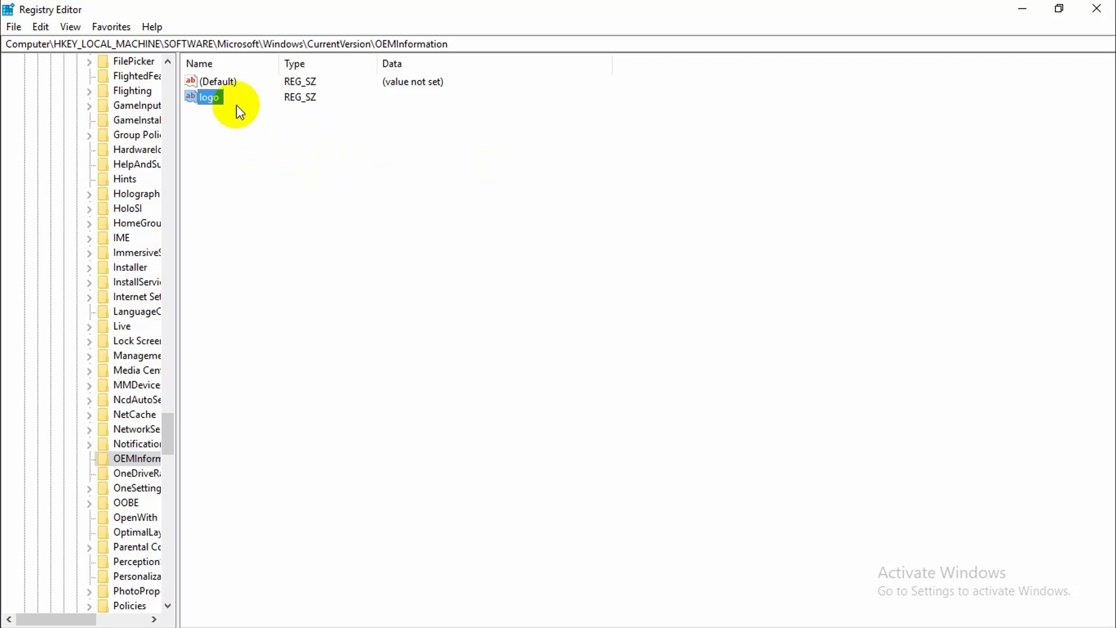
Set the value data of the logo string to J:\logo.bmp.
{"action": "double_click", "coordinate": [194, 97]}
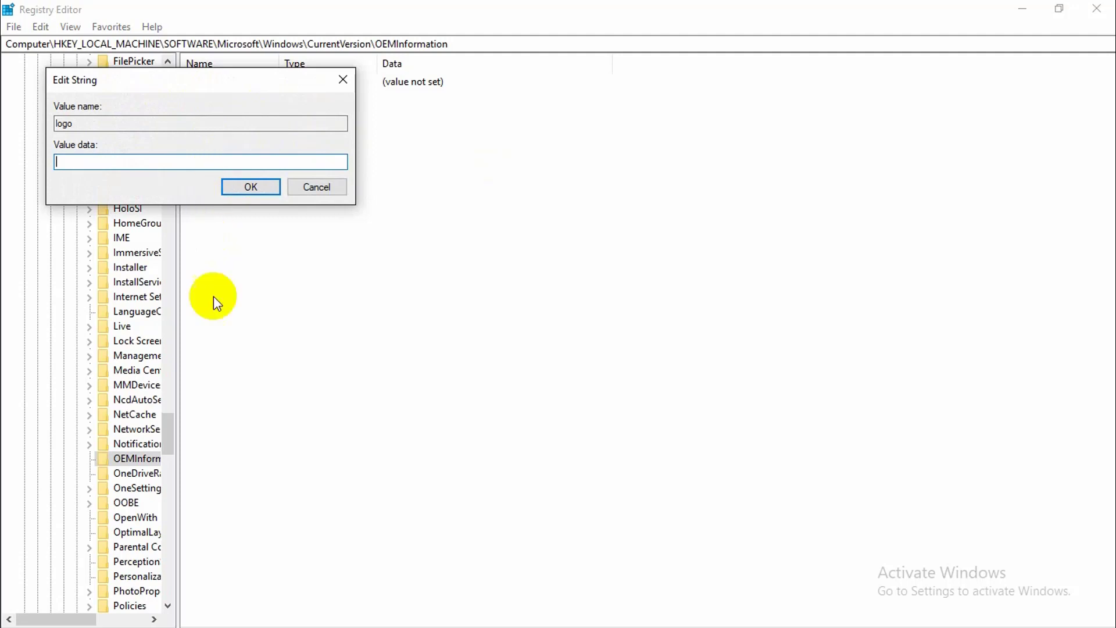
{"action": "key", "text": "super"}
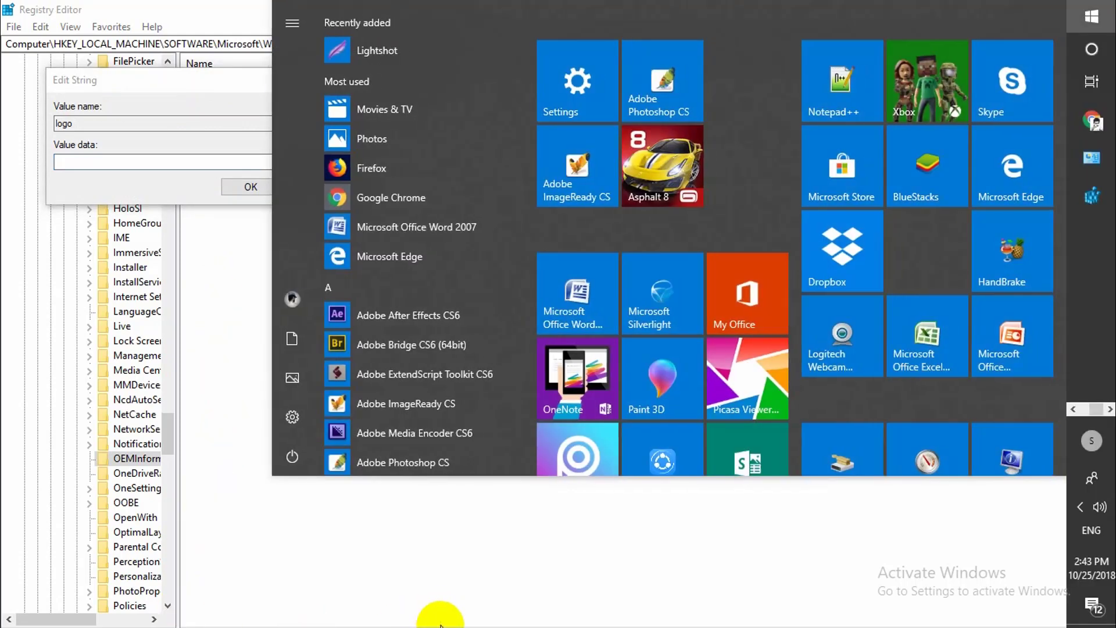
{"action": "key", "text": "super"}
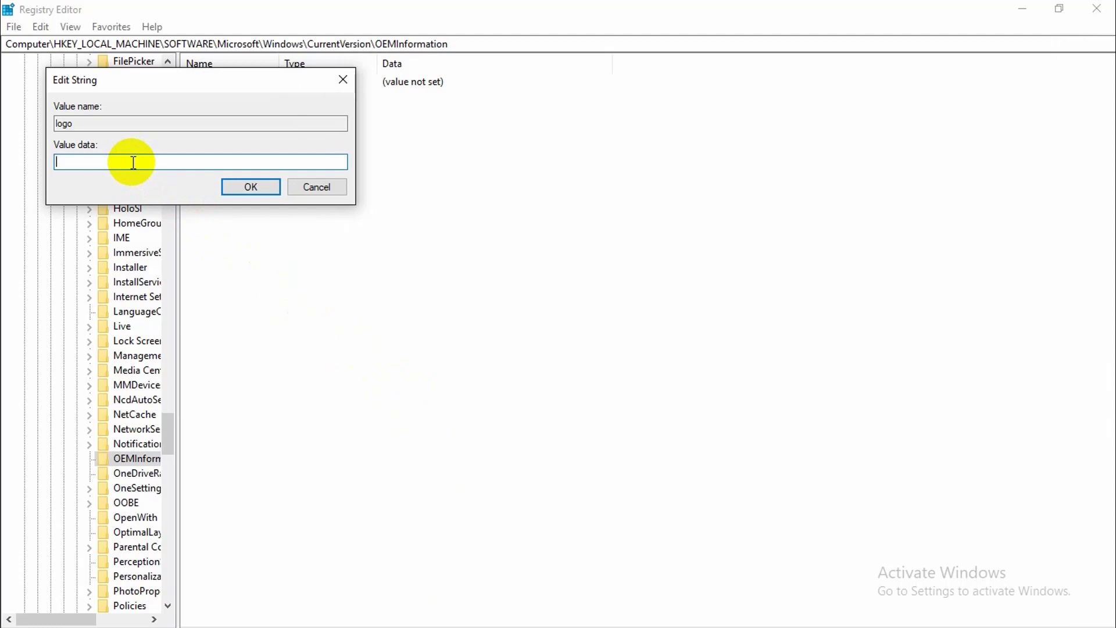
{"action": "type", "text": "J"}
{"action": "type", "text": ":\\logo.bmp"}
{"action": "left_click", "coordinate": [250, 187]}
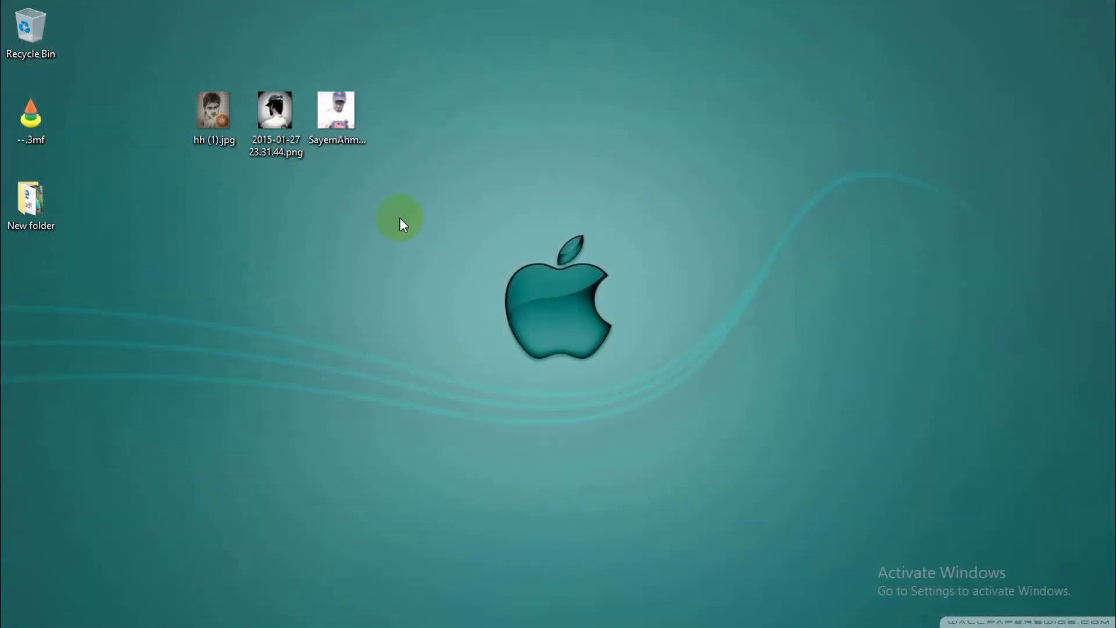
Refresh the desktop twice.
{"action": "right_click", "coordinate": [399, 217]}
{"action": "left_click", "coordinate": [419, 261]}
{"action": "right_click", "coordinate": [650, 106]}
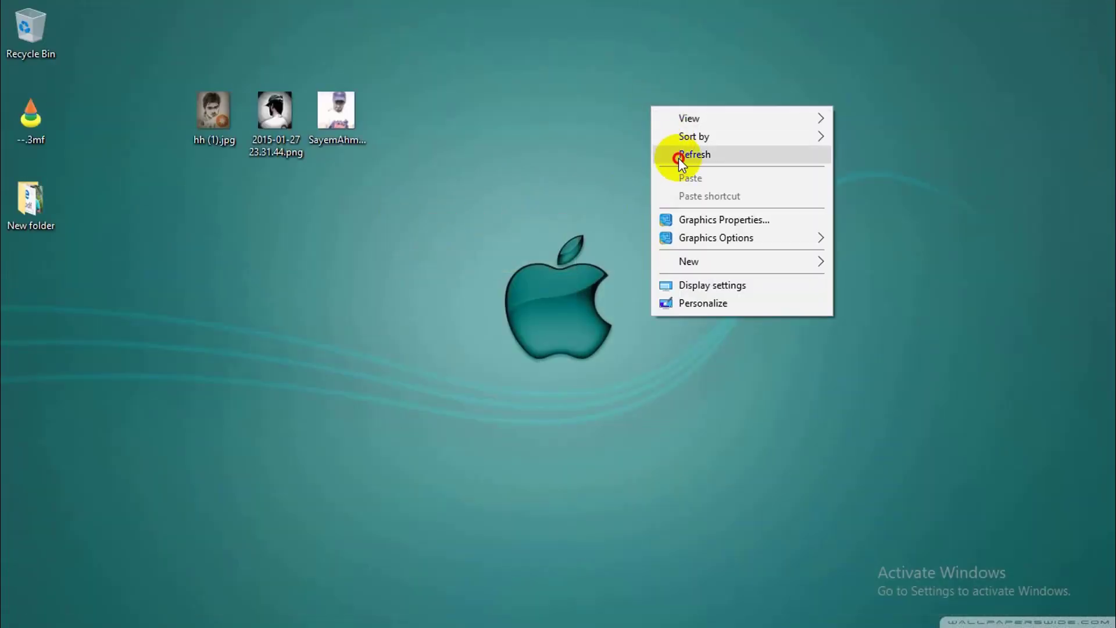
{"action": "left_click", "coordinate": [678, 154]}
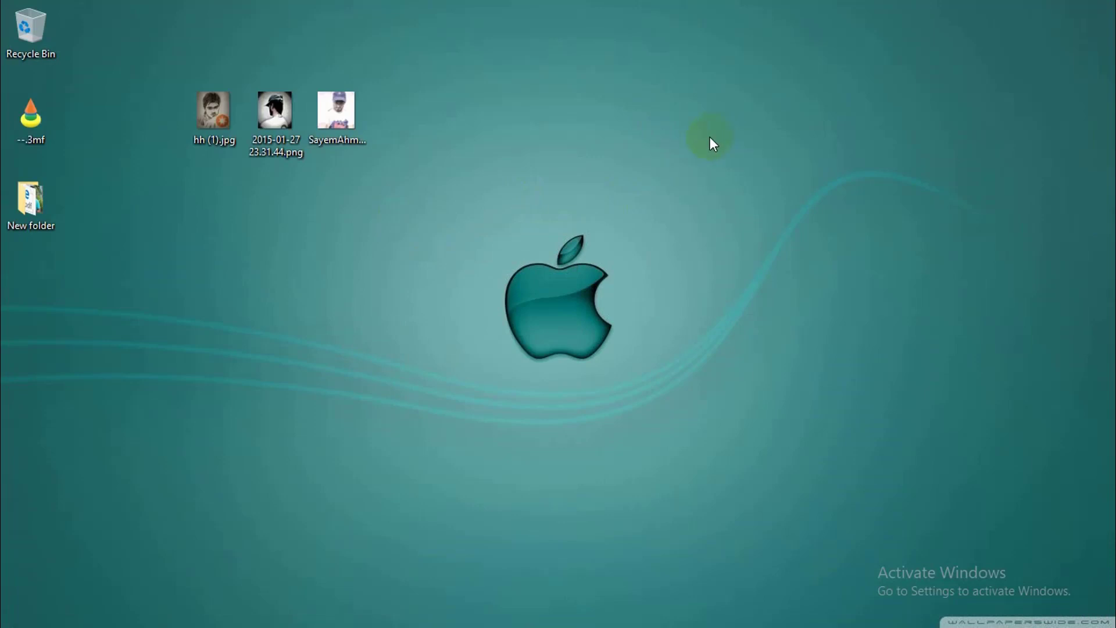
Search for This PC, open its properties and reload the System window to check the custom logo.
{"action": "key", "text": "super"}
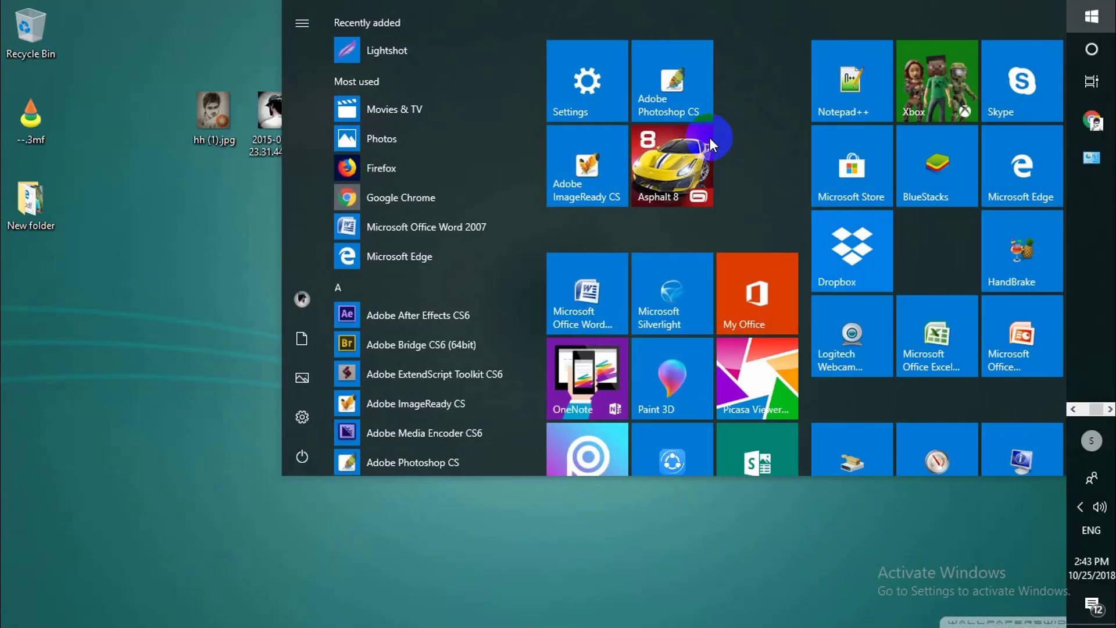
{"action": "type", "text": "thh"}
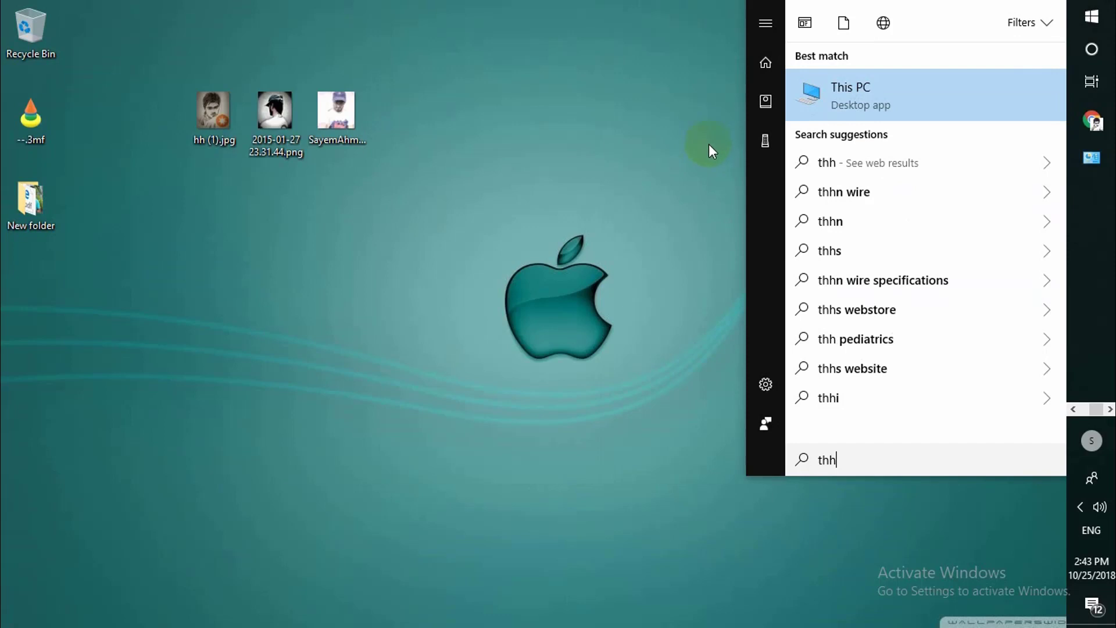
{"action": "right_click", "coordinate": [838, 88]}
{"action": "left_click", "coordinate": [878, 244]}
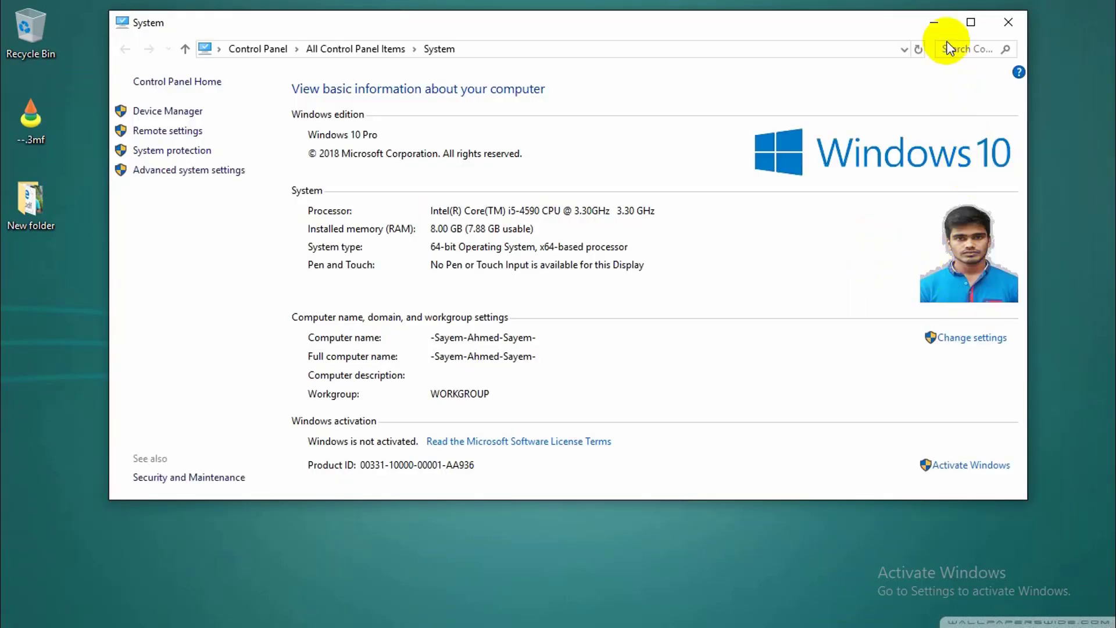
{"action": "left_click", "coordinate": [918, 50]}
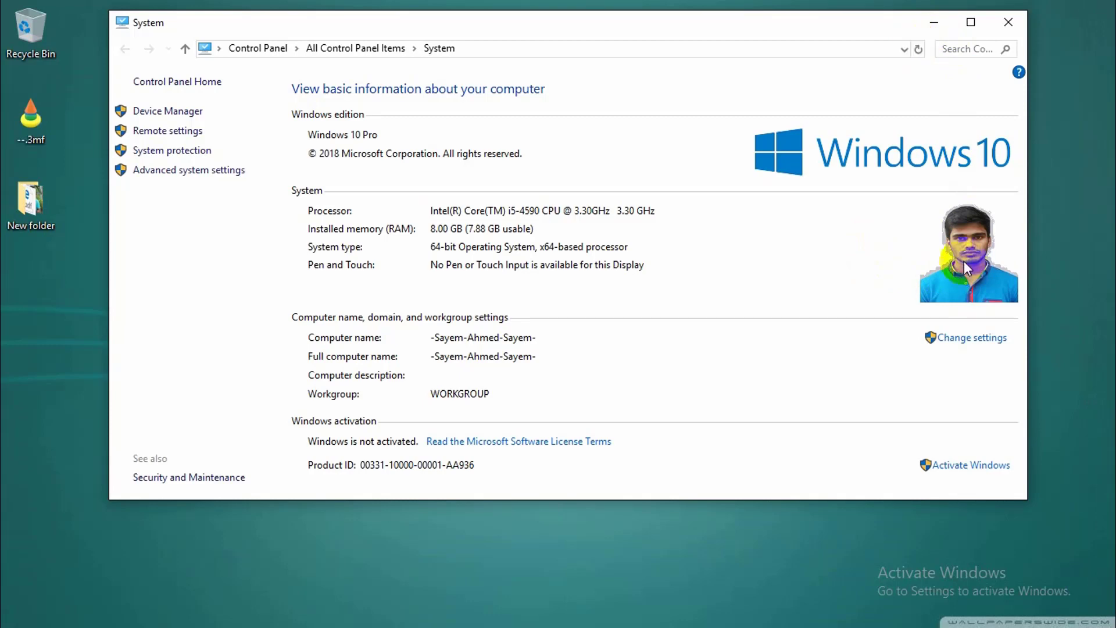
Close the System window and refresh the desktop twice.
{"action": "left_click", "coordinate": [1008, 22]}
{"action": "right_click", "coordinate": [780, 80]}
{"action": "left_click", "coordinate": [813, 129]}
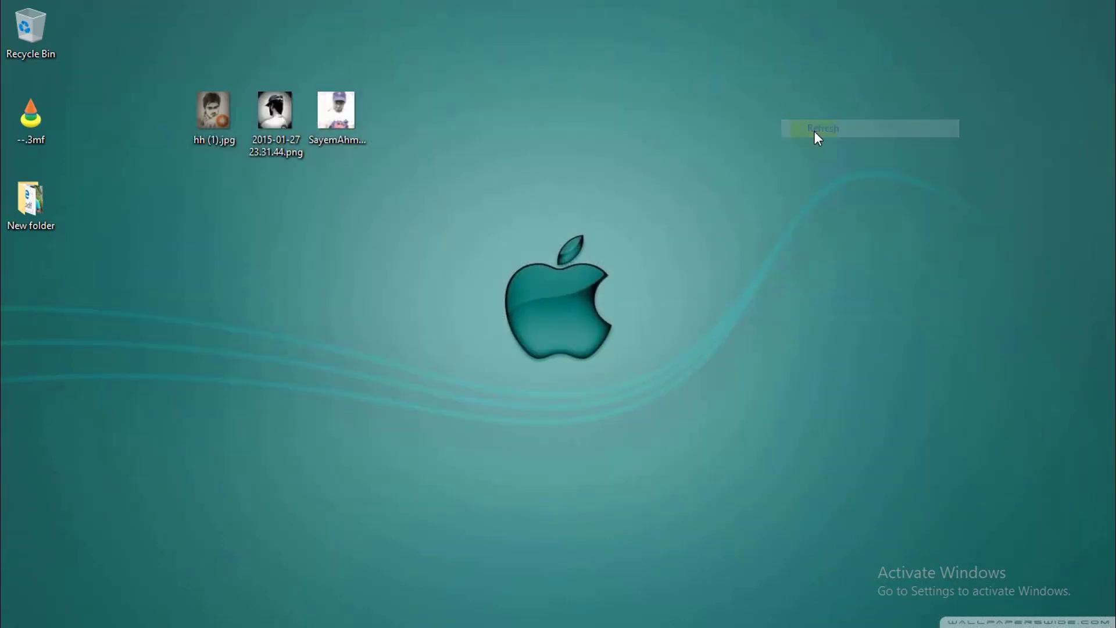
{"action": "right_click", "coordinate": [549, 88]}
{"action": "left_click", "coordinate": [604, 134]}
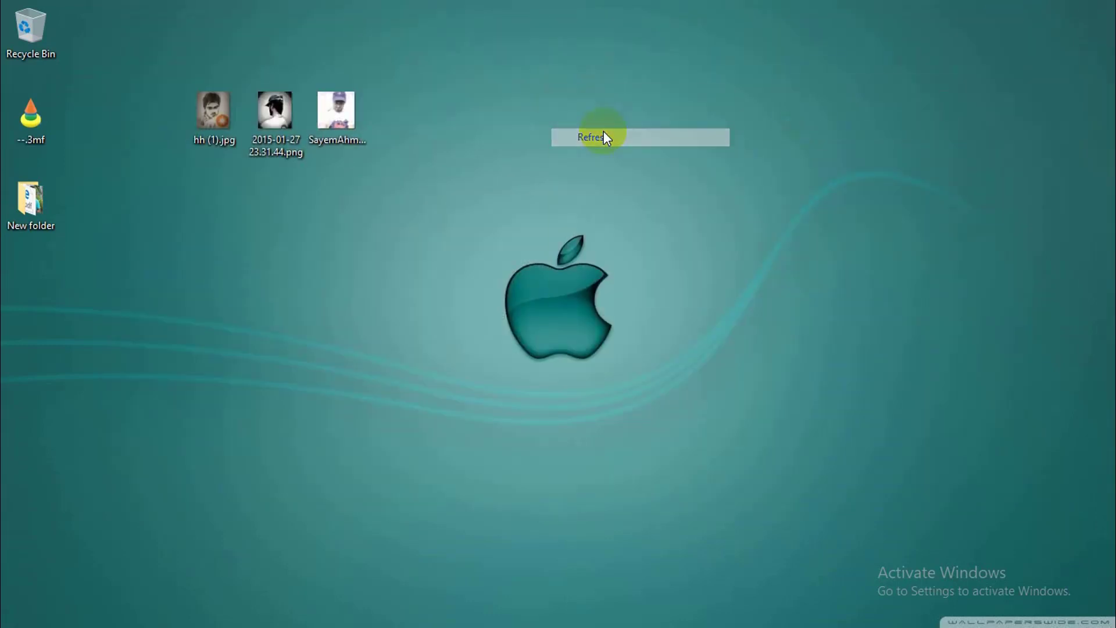
Refresh the desktop three more times.
{"action": "right_click", "coordinate": [556, 95]}
{"action": "left_click", "coordinate": [598, 142]}
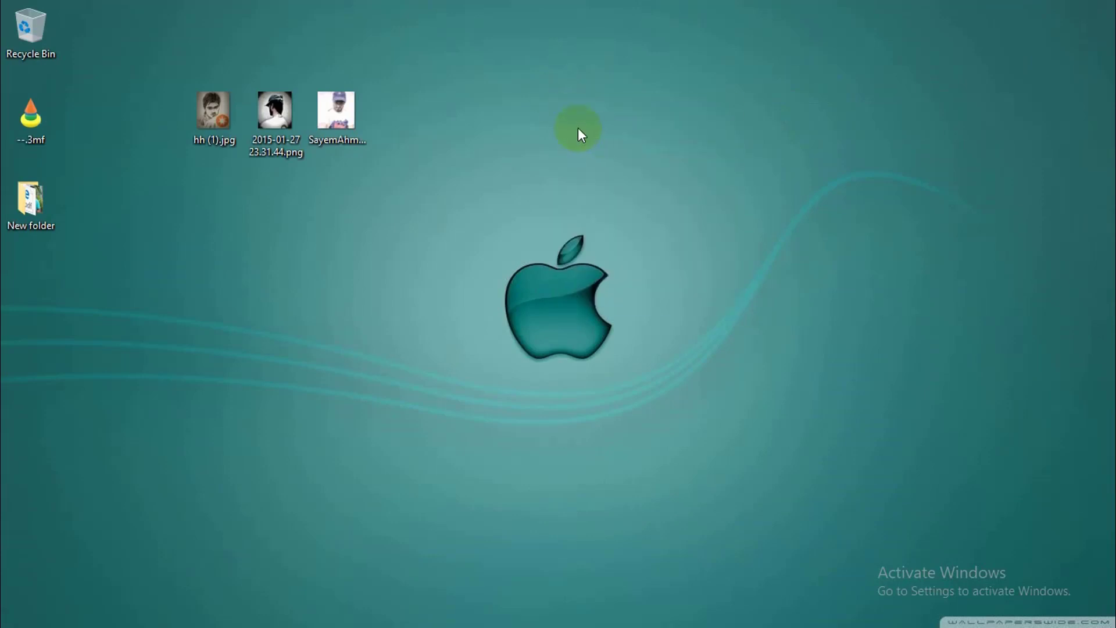
{"action": "right_click", "coordinate": [596, 131]}
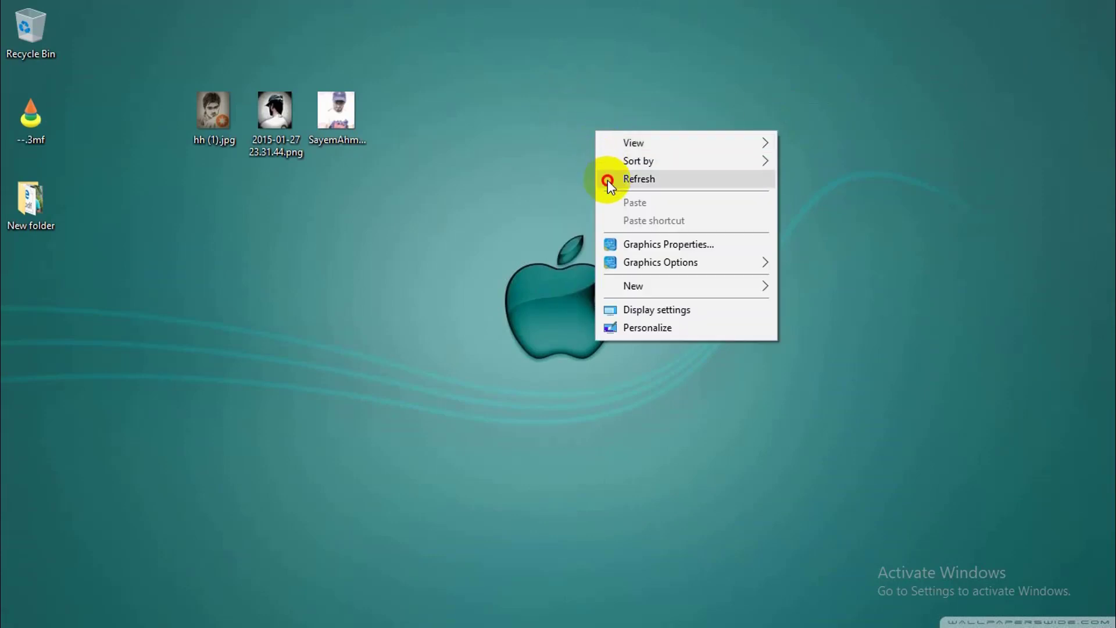
{"action": "left_click", "coordinate": [606, 177]}
{"action": "right_click", "coordinate": [610, 133]}
{"action": "left_click", "coordinate": [618, 180]}
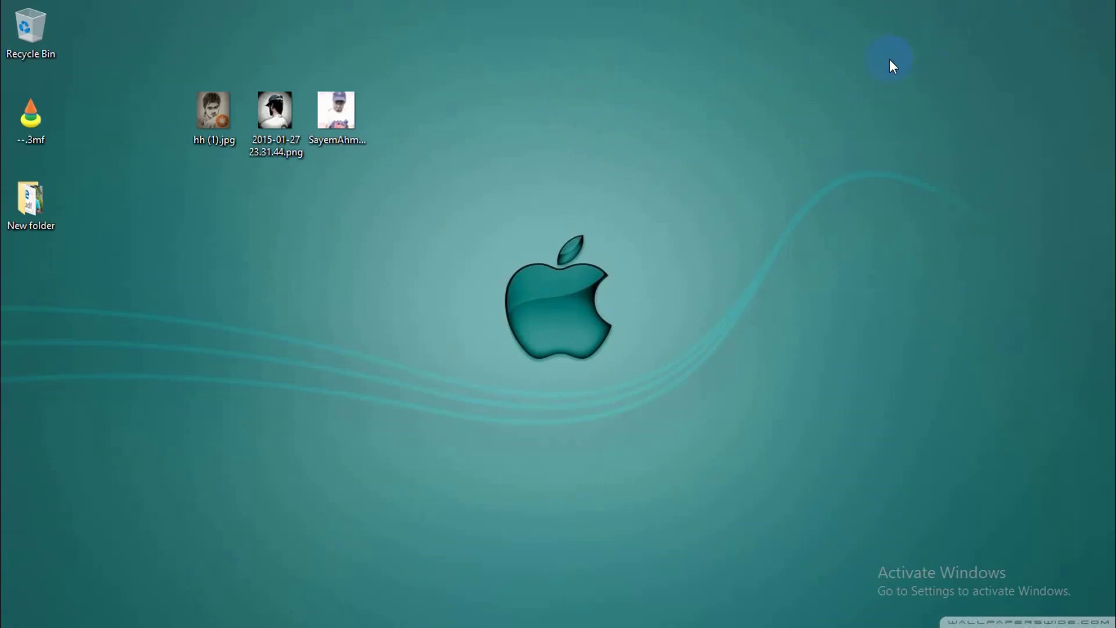
Search for This PC, open its properties and maximize the System window to check the custom logo.
{"action": "key", "text": "super"}
{"action": "type", "text": "thi"}
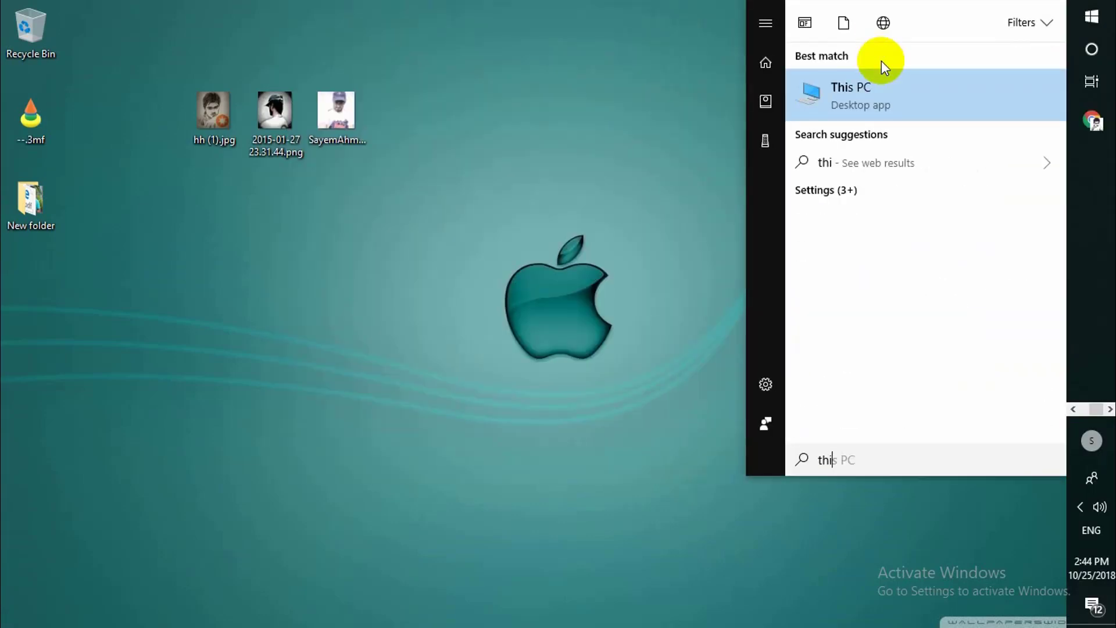
{"action": "type", "text": "s"}
{"action": "right_click", "coordinate": [833, 95]}
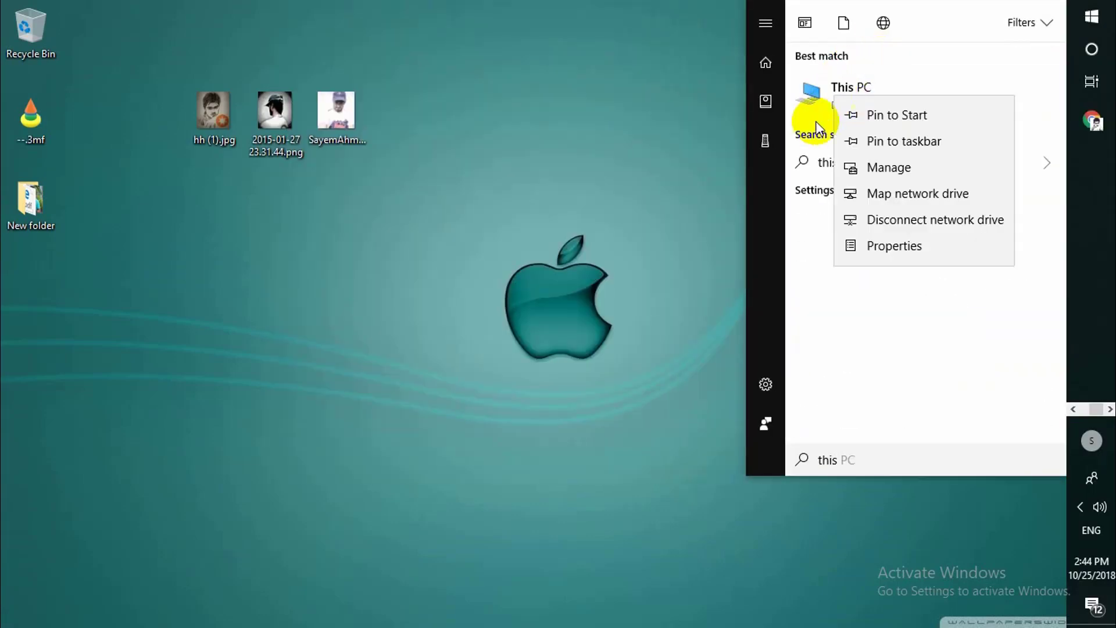
{"action": "left_click", "coordinate": [866, 244]}
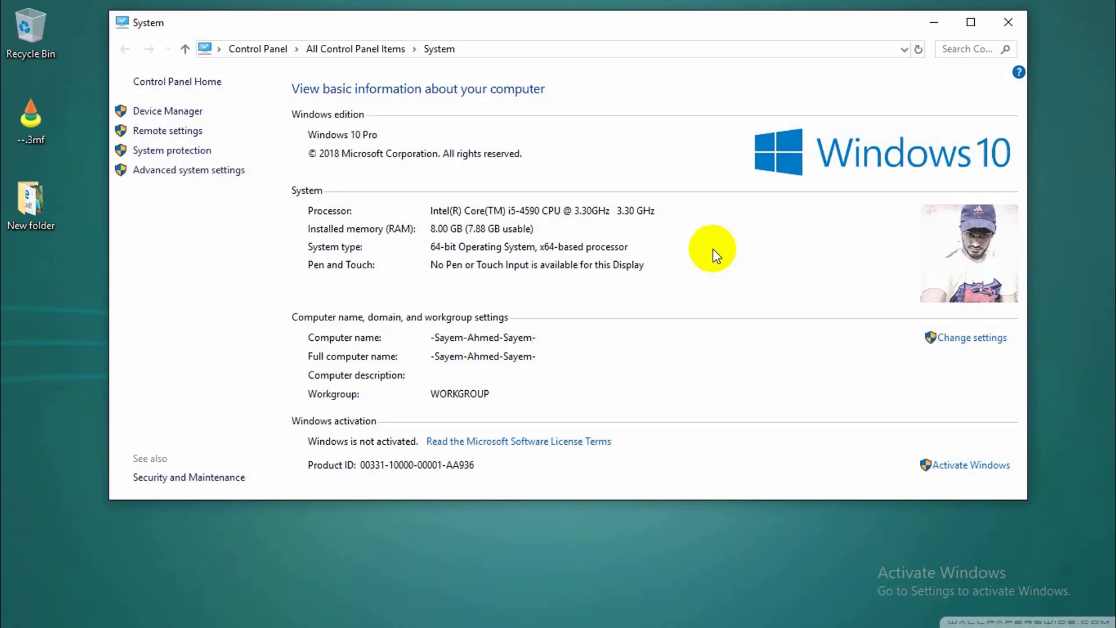
{"action": "left_click", "coordinate": [968, 22]}
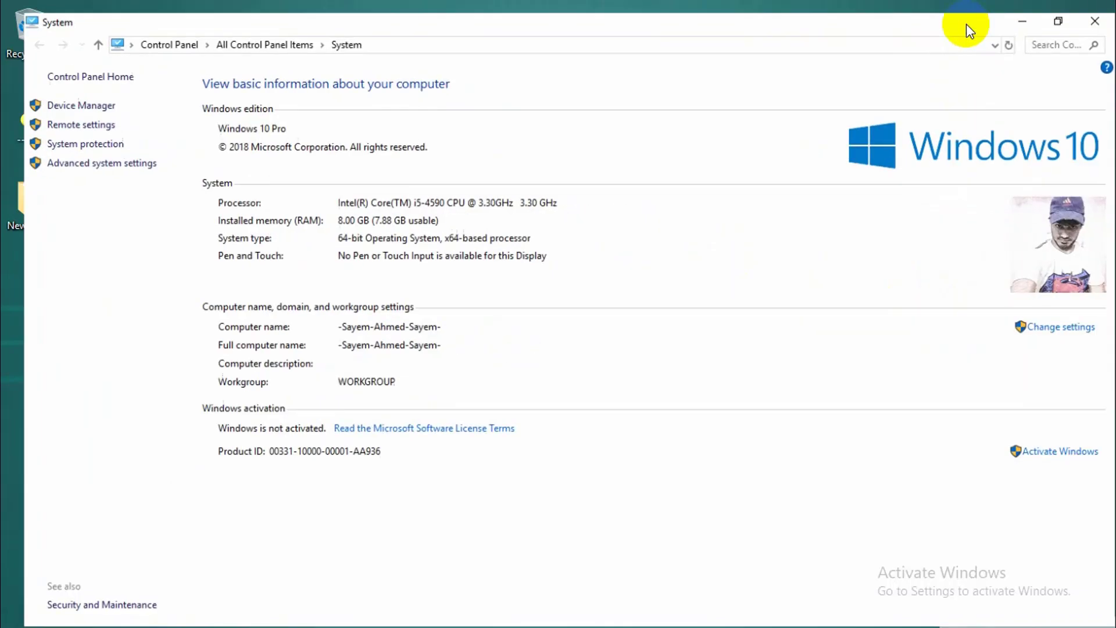